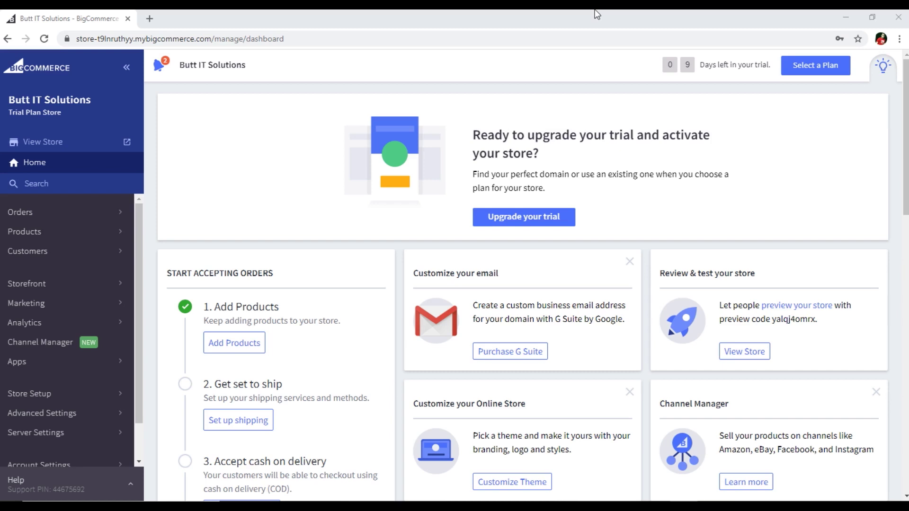
# - Start a new product category named "Computer and Laptops" with its matching auto-filled URL
pyautogui.click(69, 236)
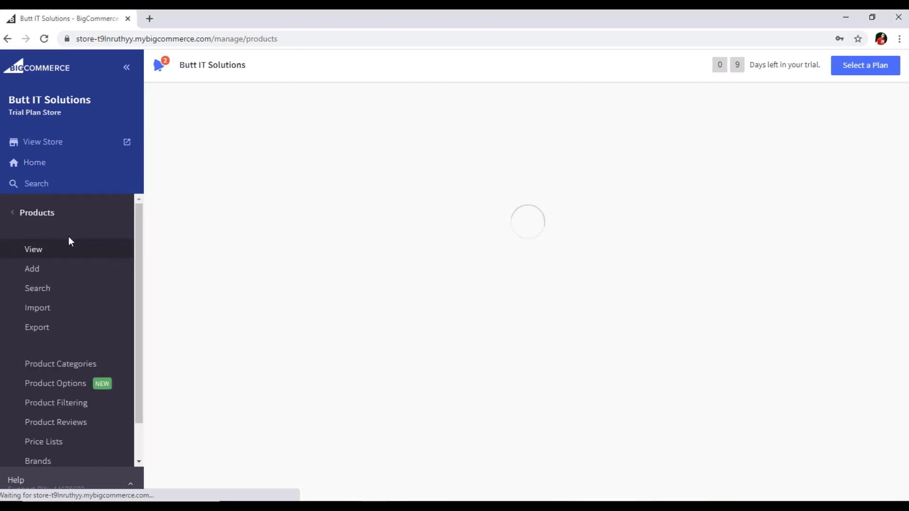
pyautogui.click(80, 369)
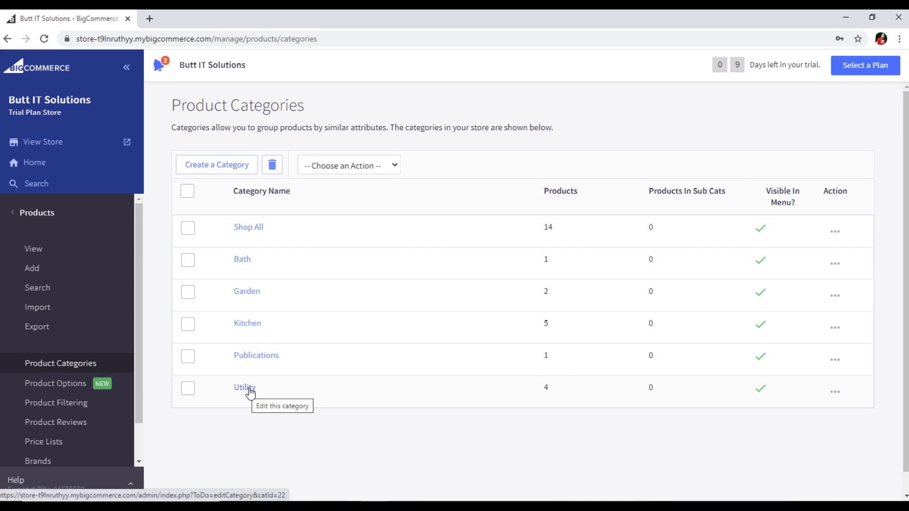
pyautogui.click(232, 171)
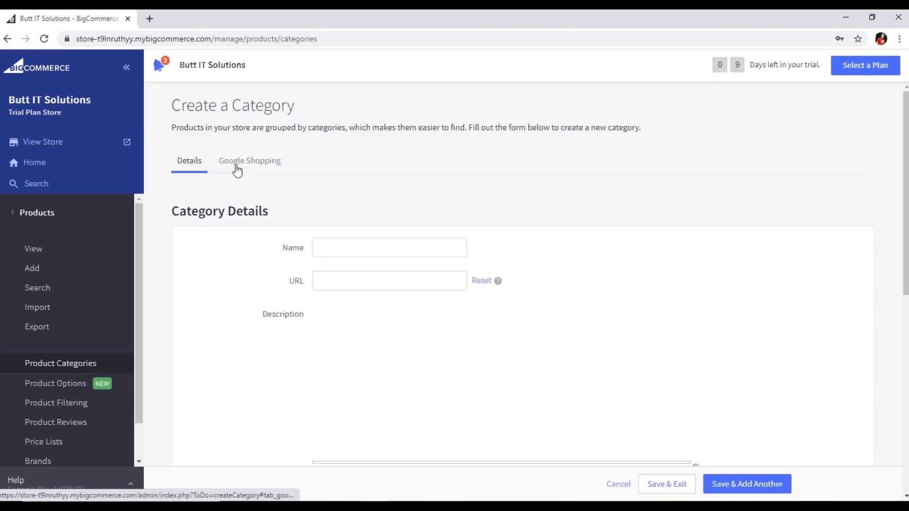
pyautogui.click(336, 248)
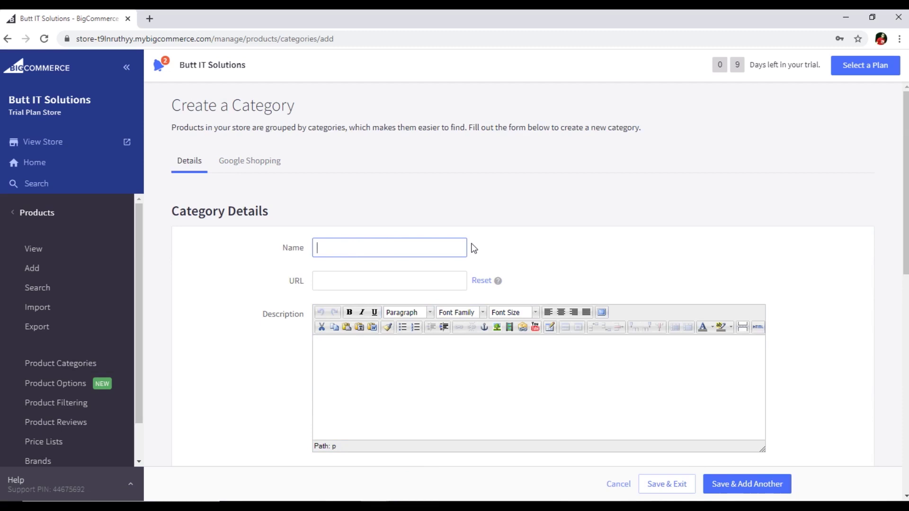
pyautogui.write('Computer and Laptops')
pyautogui.press('Tab')
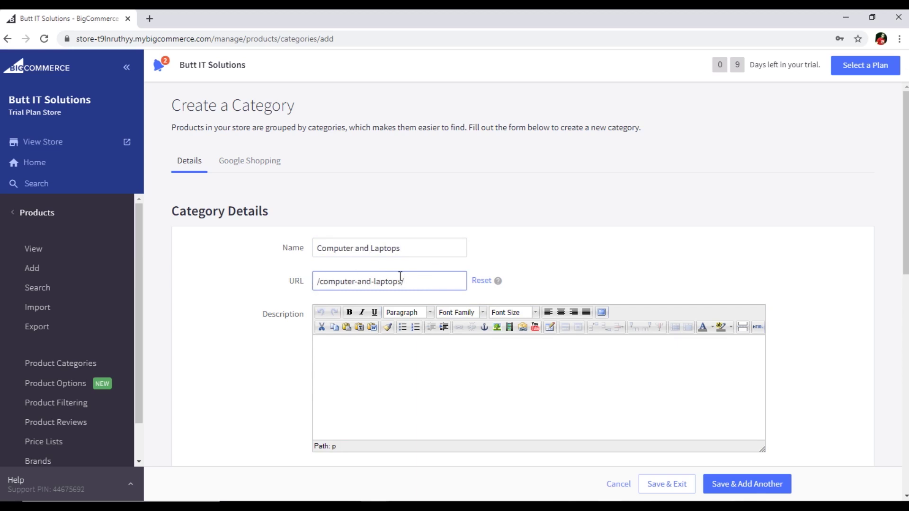
# - Enter "Computer and Laptops Devices" as the category description
pyautogui.click(408, 368)
pyautogui.scroll(-1, 439, 363)
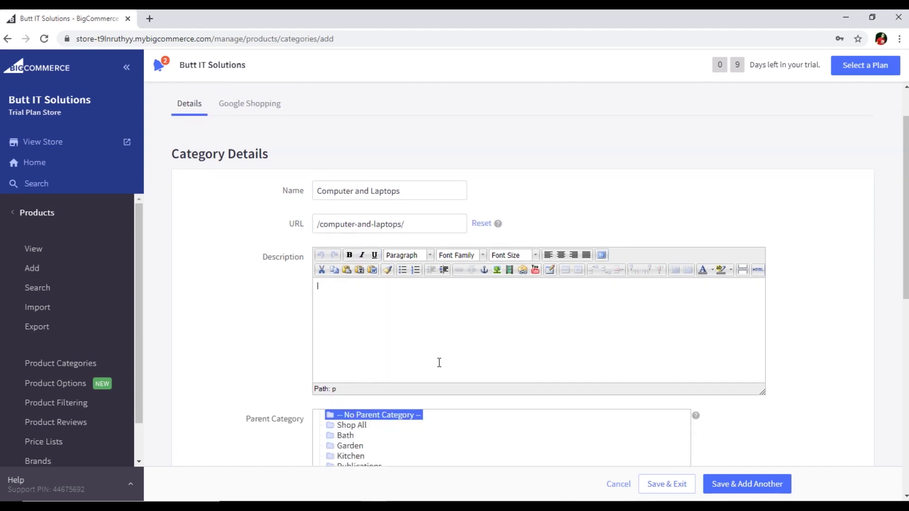
pyautogui.write('Computer and Laptops Devices')
pyautogui.scroll(-1, 233, 288)
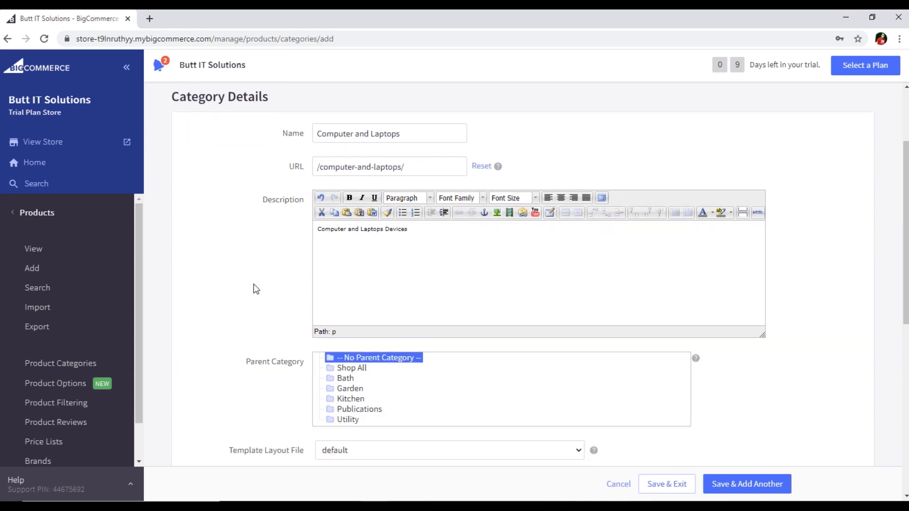
# - Keep the default template layout file and set the category's search engine page title to "Computer and Laptops"
pyautogui.scroll(-2, 221, 335)
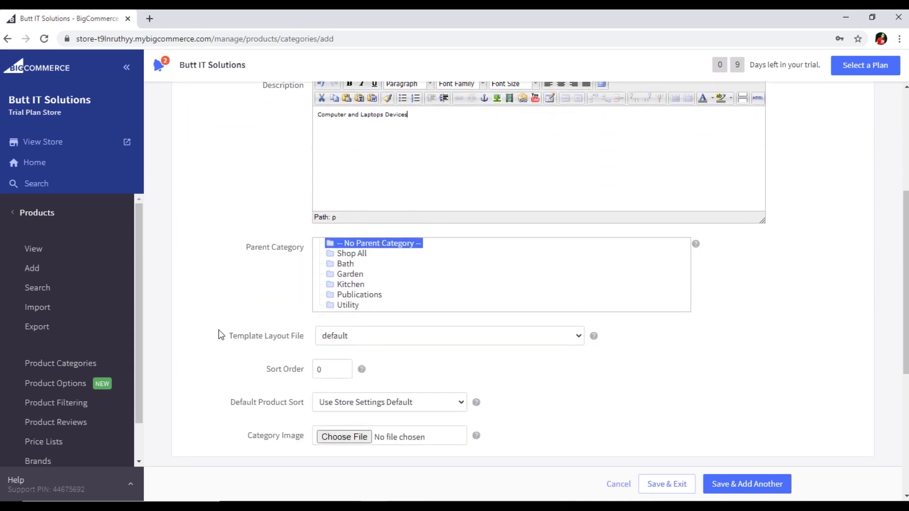
pyautogui.scroll(-2, 223, 308)
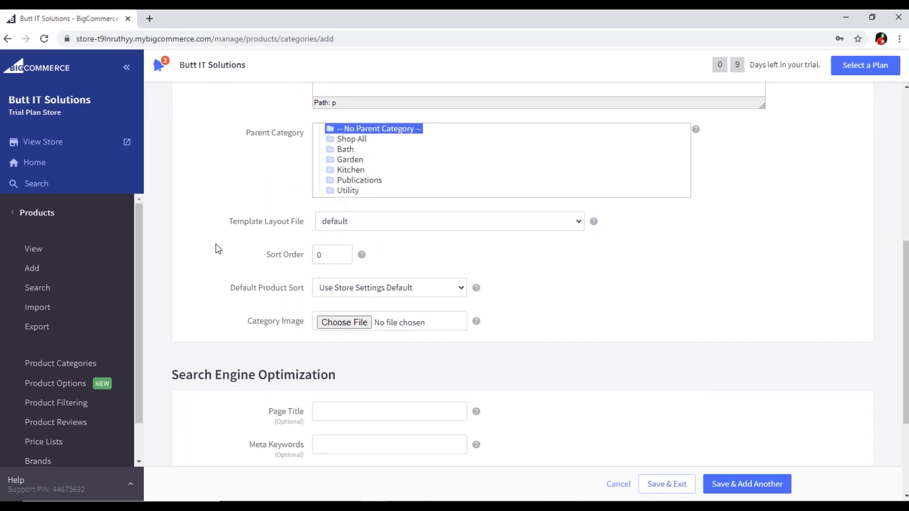
pyautogui.click(401, 222)
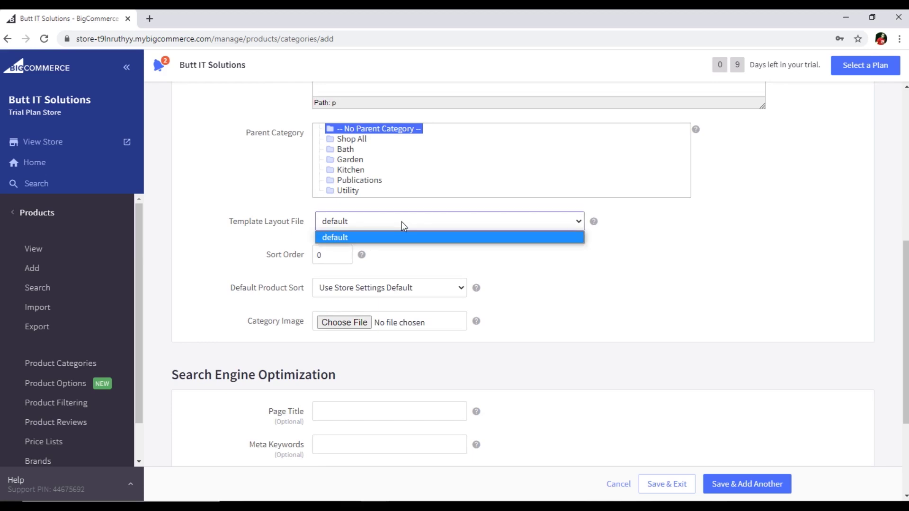
pyautogui.click(401, 222)
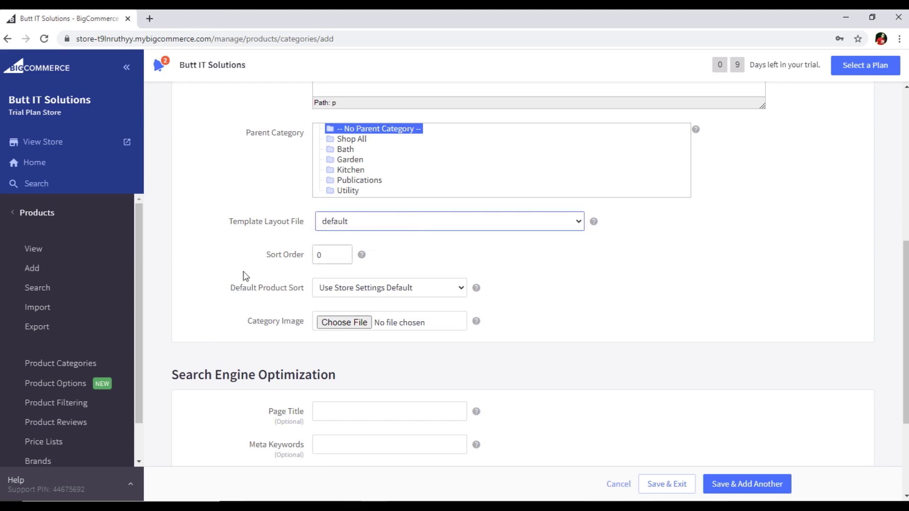
pyautogui.click(192, 265)
pyautogui.scroll(-3, 264, 319)
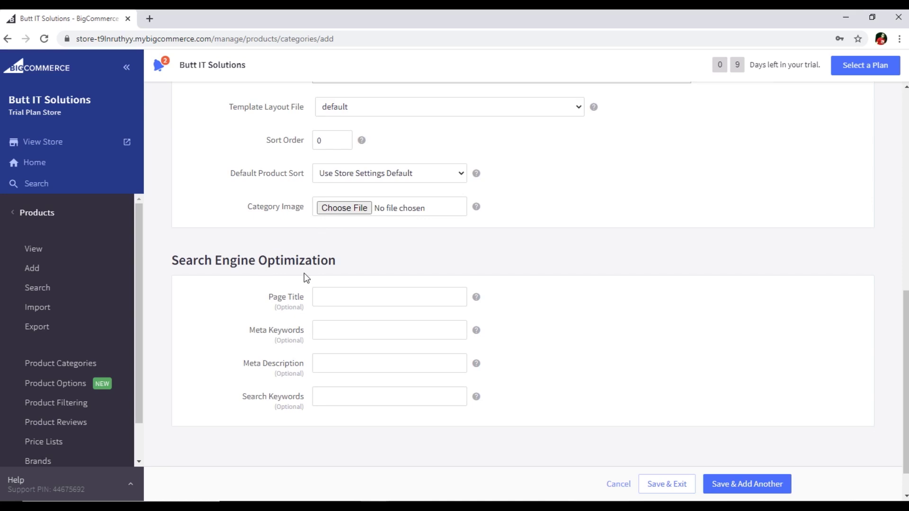
pyautogui.click(346, 295)
pyautogui.write('Computer and Laptops')
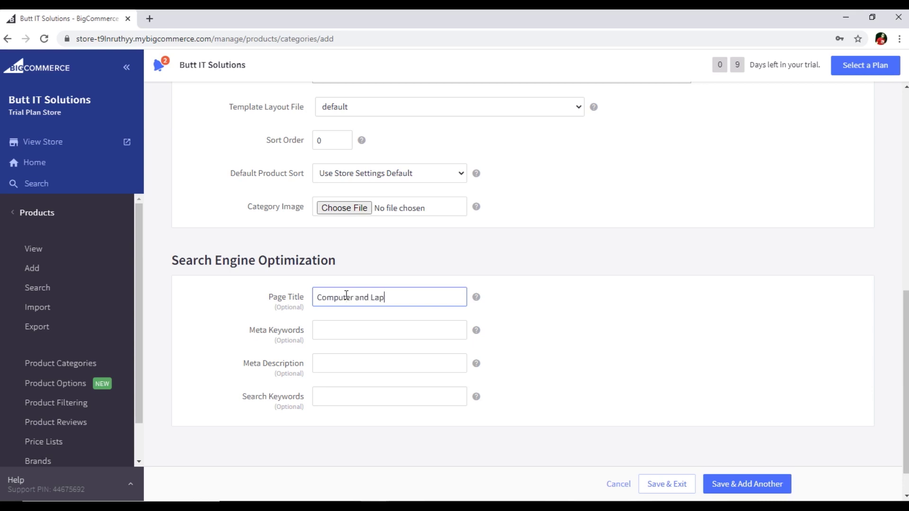
# - Set the meta description to "Here you can buy computer and laptop devices online" and save the category, returning to the category list
pyautogui.click(374, 365)
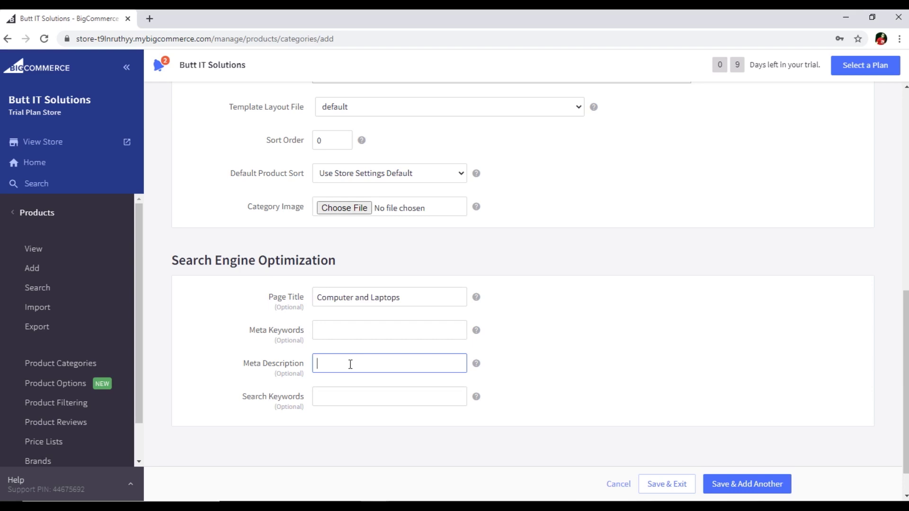
pyautogui.write('Here you can buy computer and ')
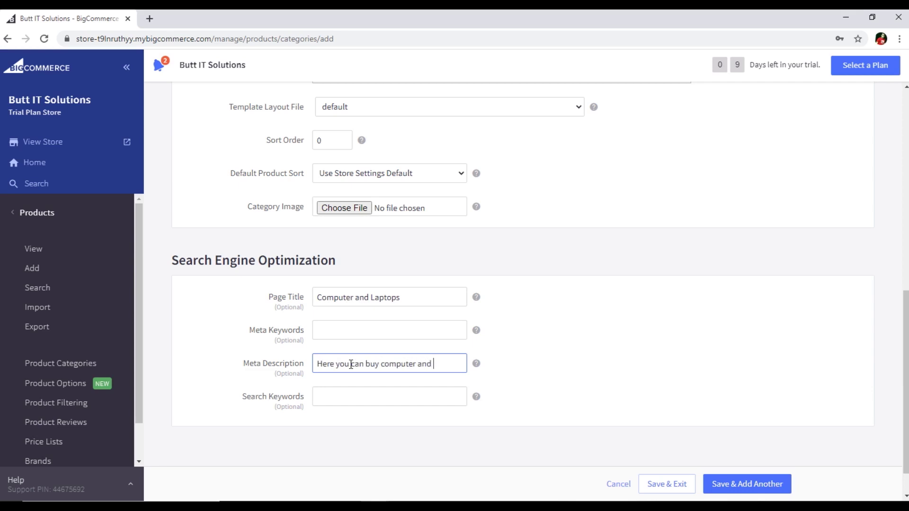
pyautogui.write('laptop devices')
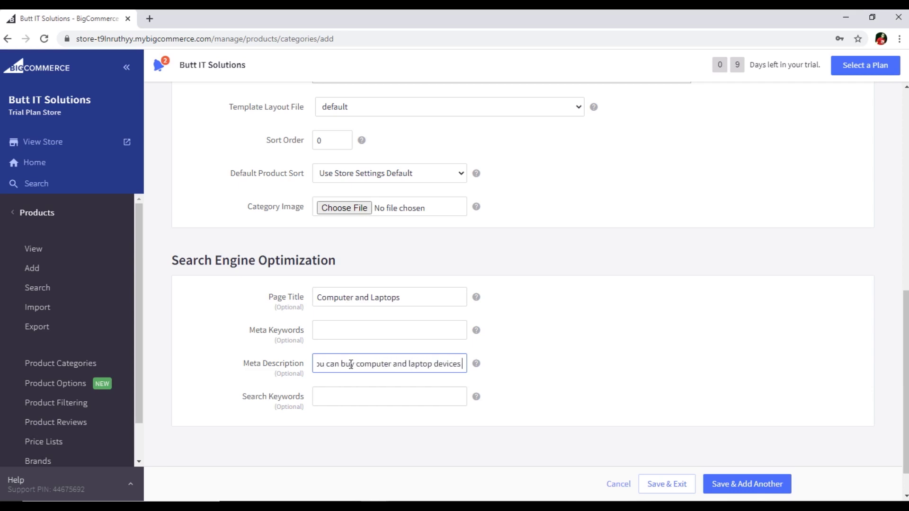
pyautogui.write(' online')
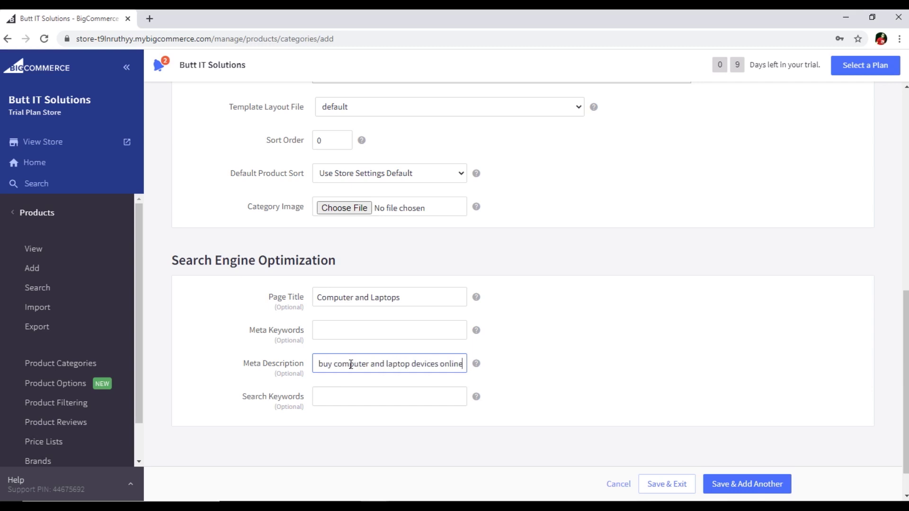
pyautogui.scroll(-1, 220, 349)
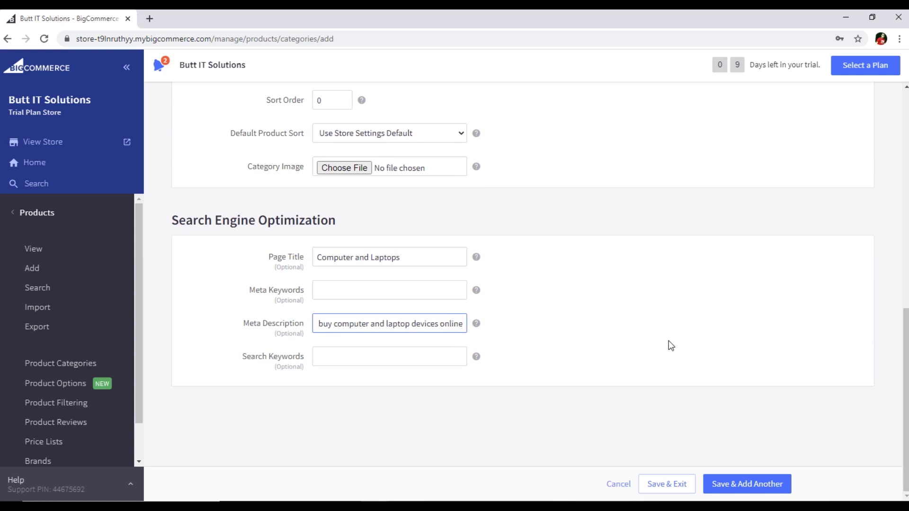
pyautogui.click(673, 488)
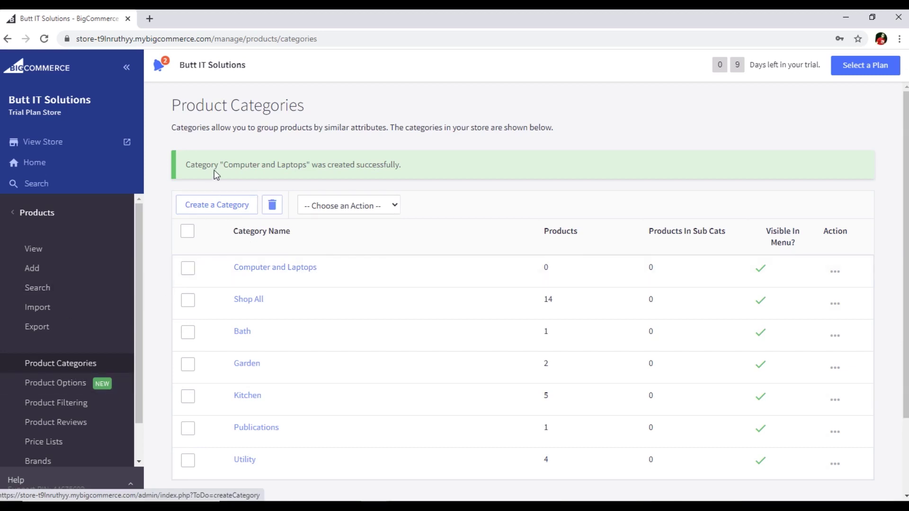
# - Start another product category named "Company Laptop" with its matching auto-filled URL
pyautogui.click(230, 213)
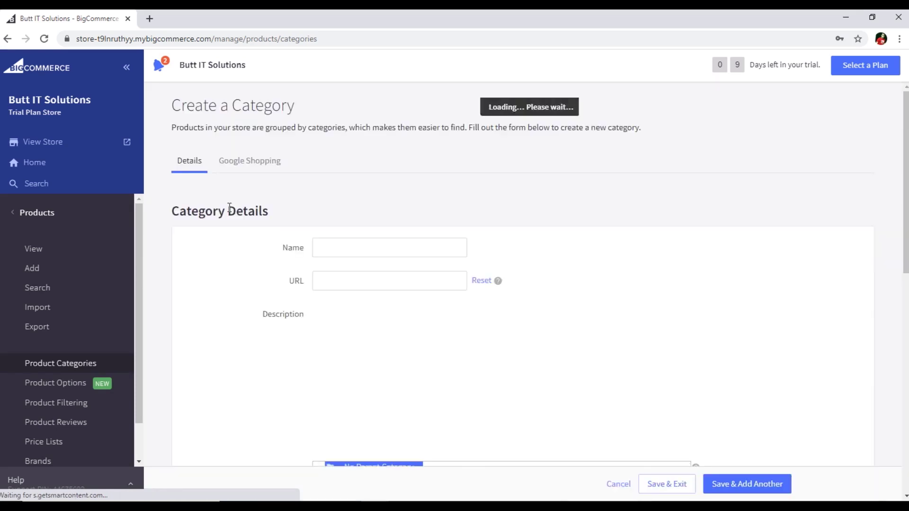
pyautogui.click(387, 246)
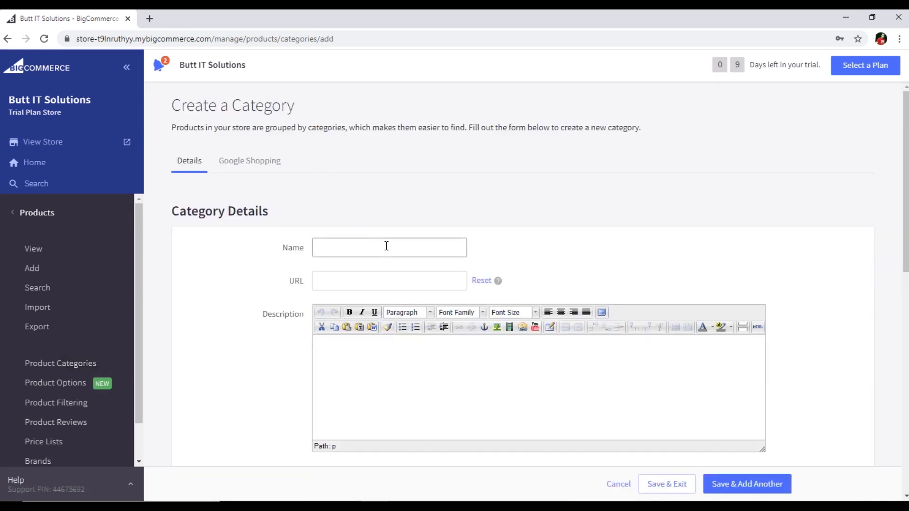
pyautogui.click(386, 246)
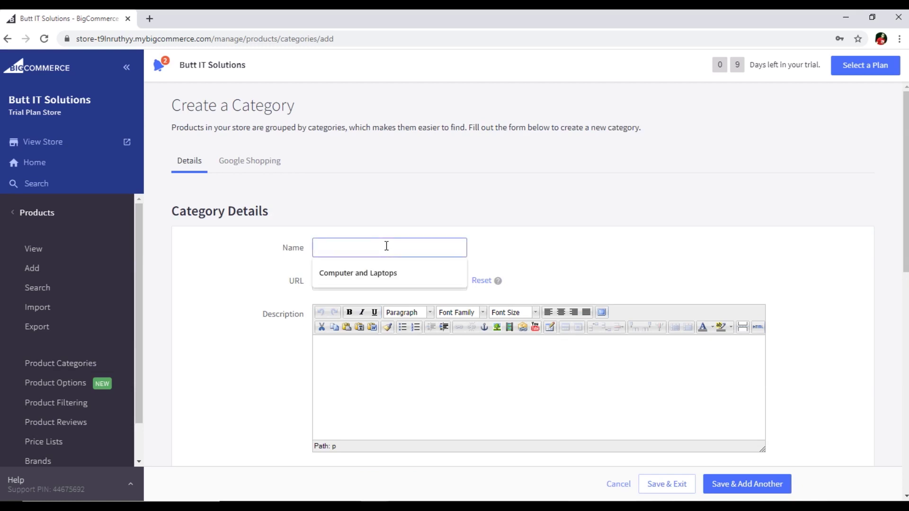
pyautogui.write('Company')
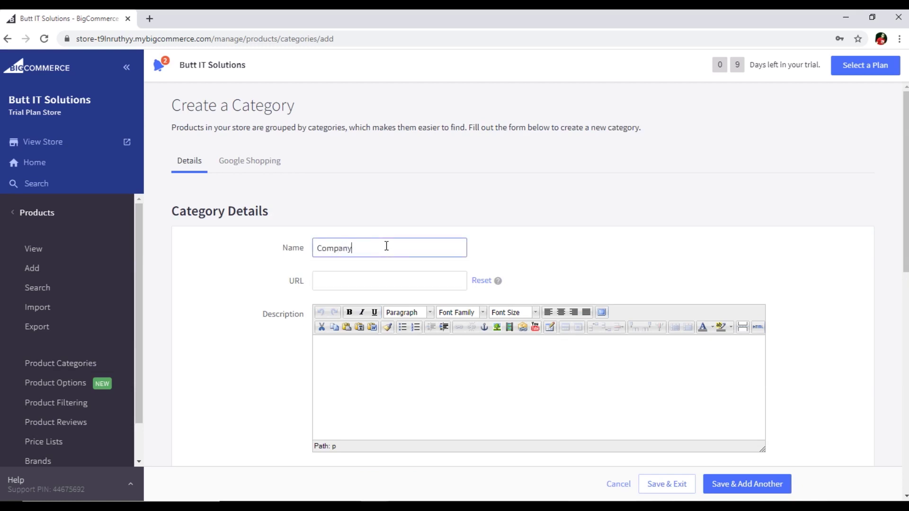
pyautogui.write(' Laptop')
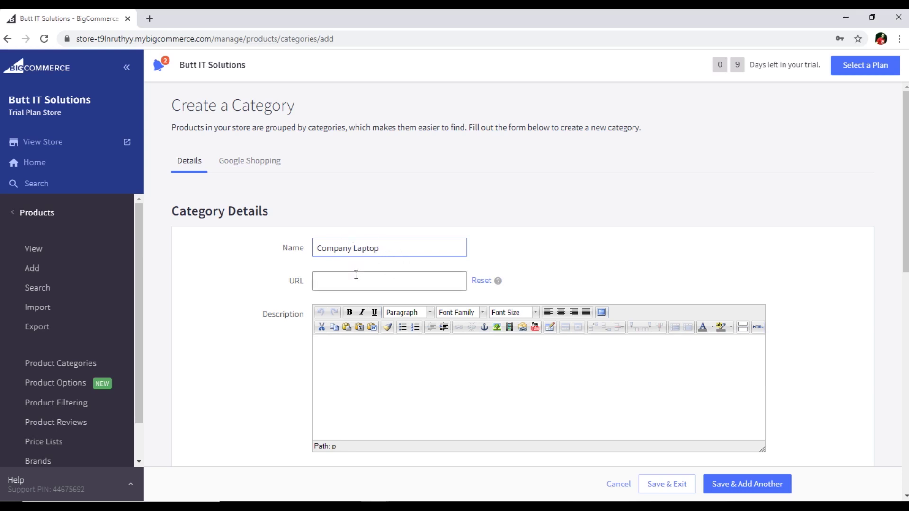
pyautogui.click(411, 282)
# - Enter the description "Company Laptop is here" and choose Computer and Laptops as the parent category
pyautogui.click(452, 346)
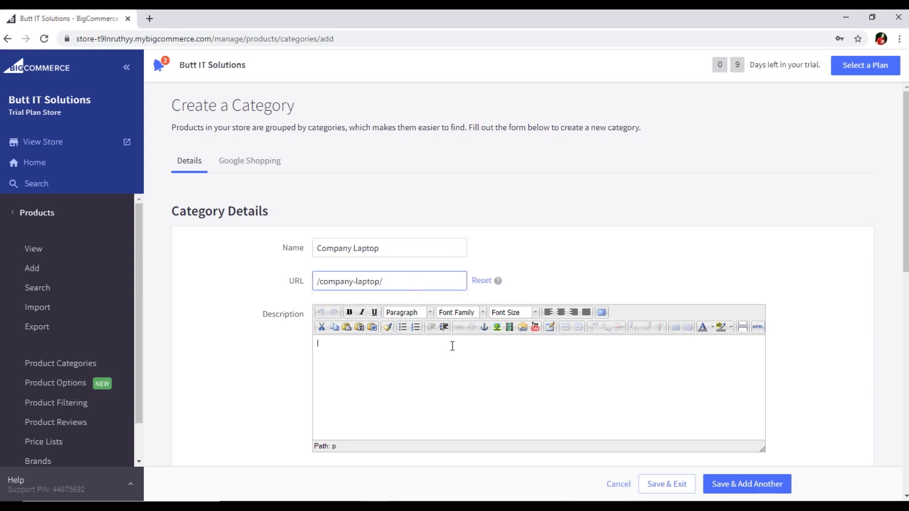
pyautogui.write('Comp')
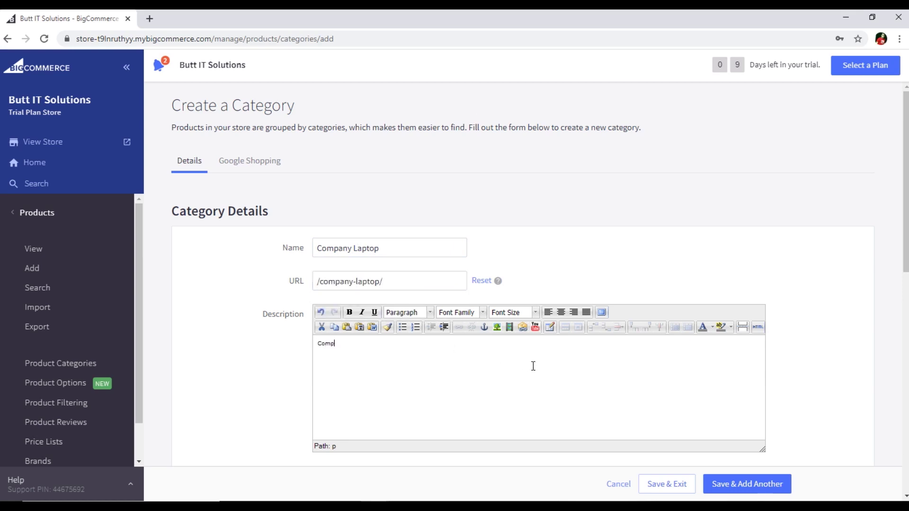
pyautogui.write('any Laptop is here')
pyautogui.scroll(-1, 122, 335)
pyautogui.scroll(-2, 193, 302)
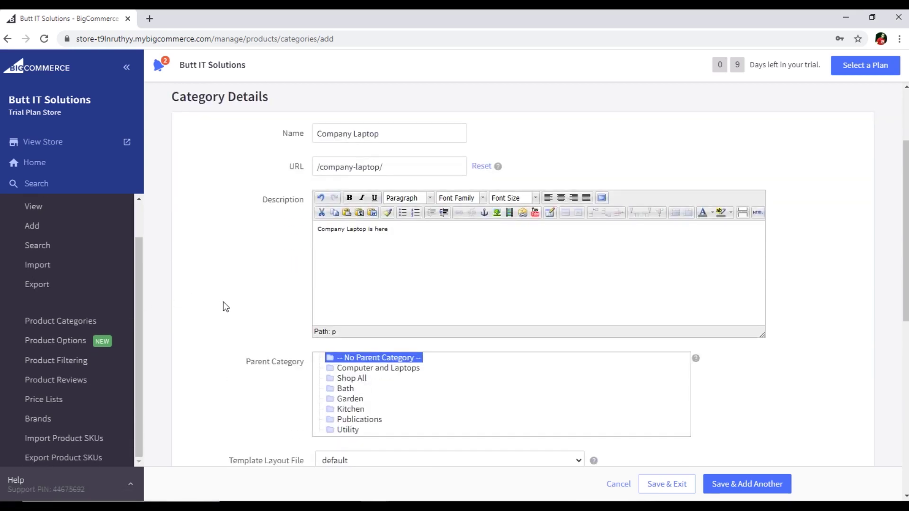
pyautogui.click(391, 371)
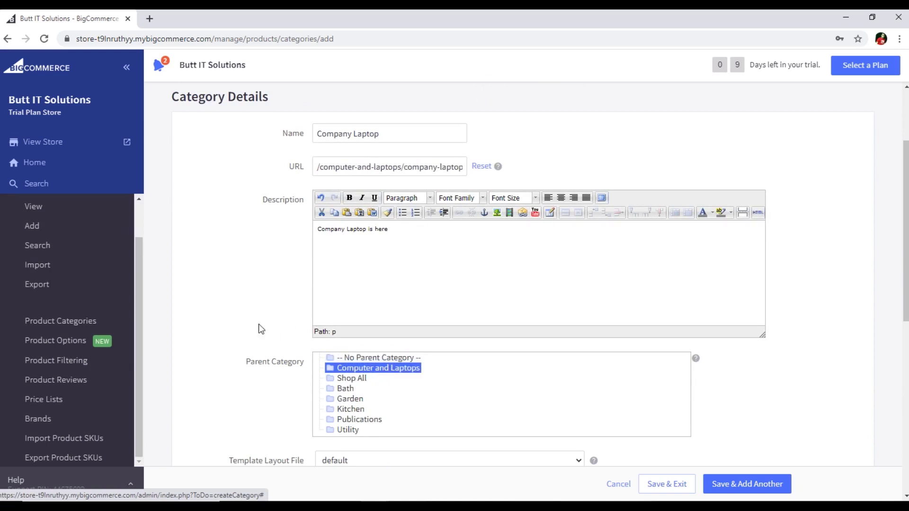
# - Save the category with its search engine fields left blank, and expand Computer and Laptops in the category list
pyautogui.scroll(-4, 223, 325)
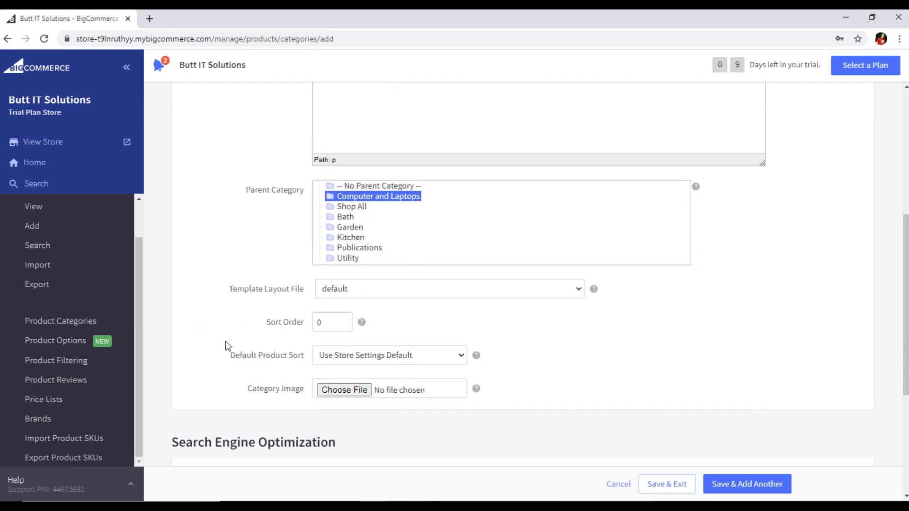
pyautogui.scroll(-5, 229, 349)
pyautogui.click(351, 261)
pyautogui.click(336, 354)
pyautogui.click(343, 322)
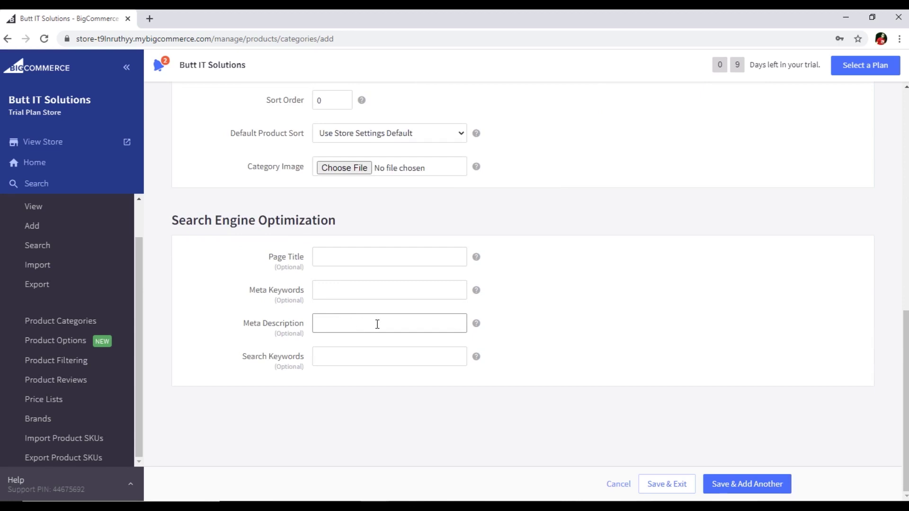
pyautogui.click(518, 407)
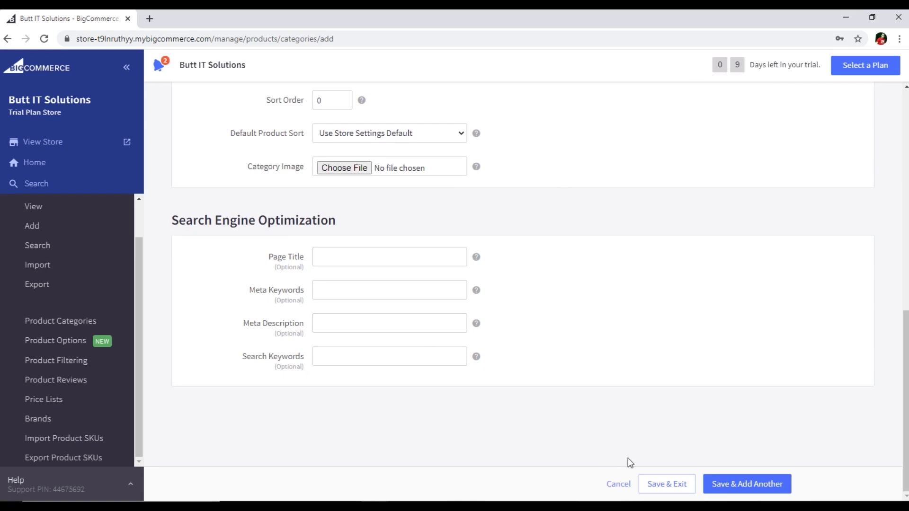
pyautogui.click(665, 488)
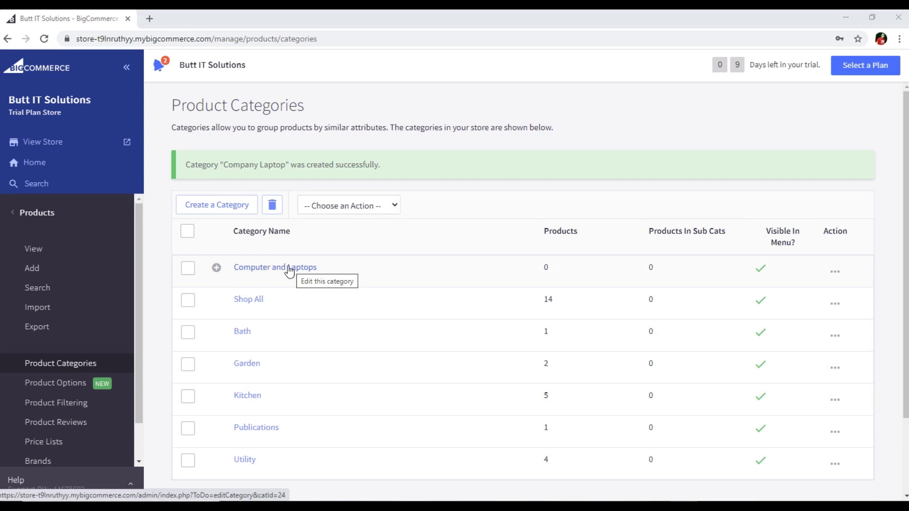
pyautogui.click(217, 268)
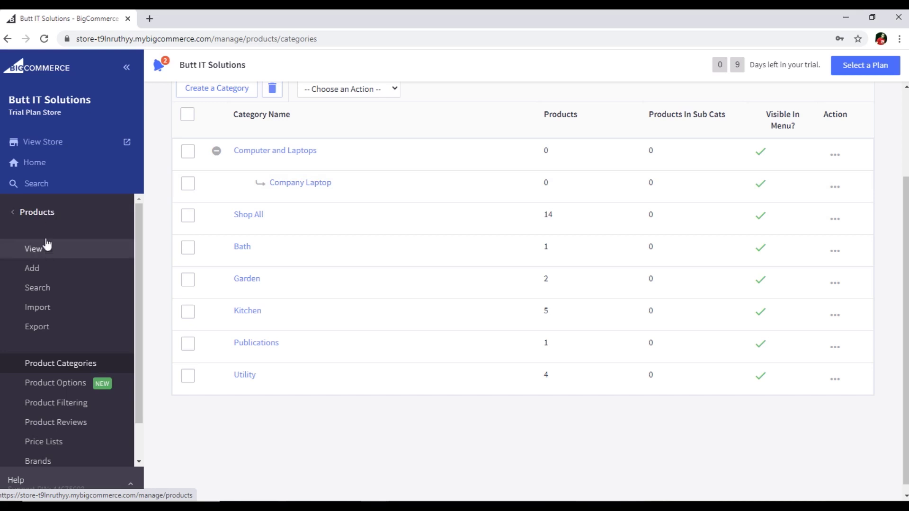
# - Open the list of all products in the store
pyautogui.click(47, 214)
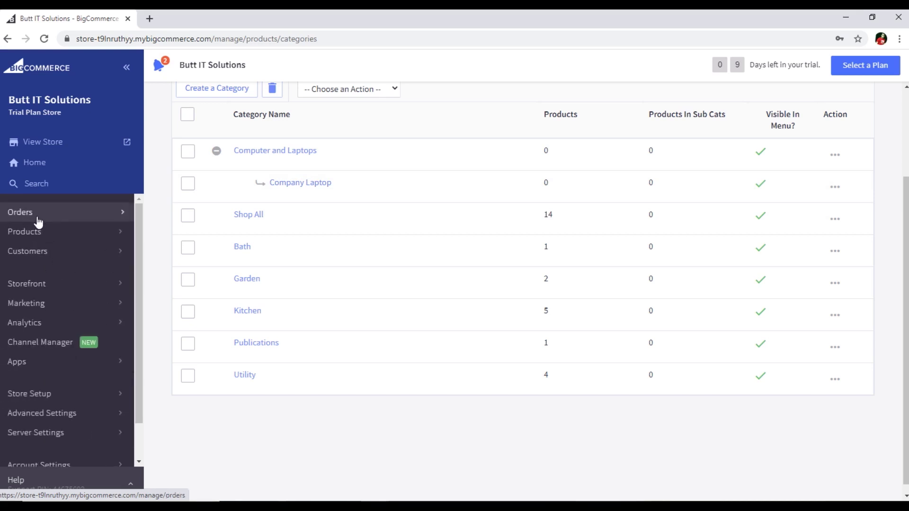
pyautogui.click(38, 236)
pyautogui.click(41, 250)
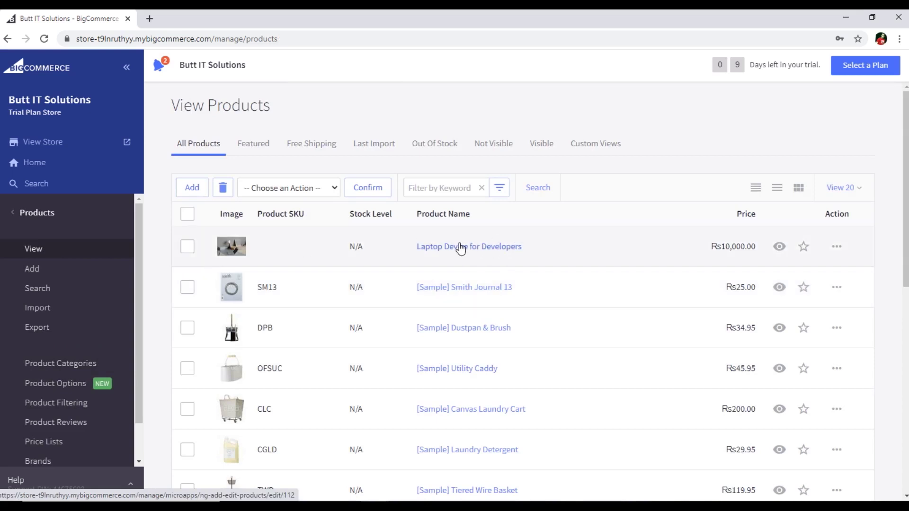
# - In the Laptop Device for Developers product, replace the Shop All category with Company Laptop under Computer and Laptops, and save the product
pyautogui.click(499, 253)
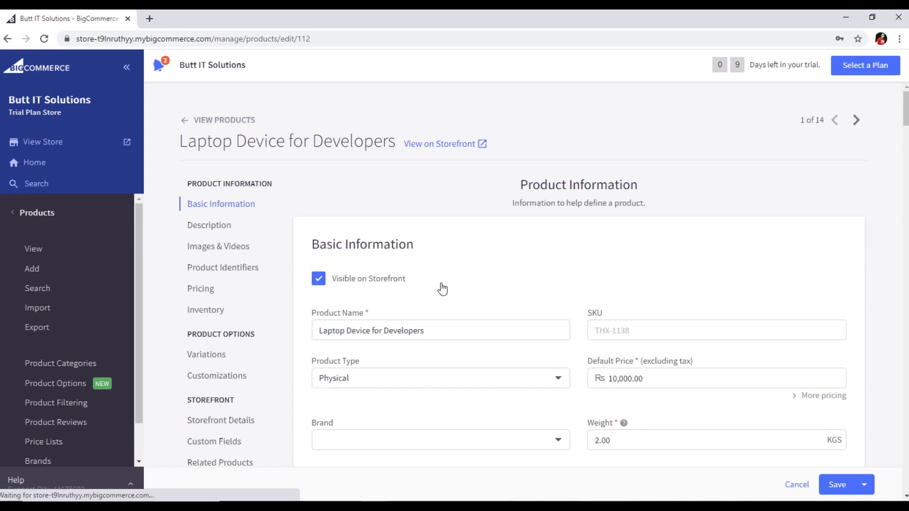
pyautogui.scroll(-1, 448, 286)
pyautogui.scroll(-2, 451, 260)
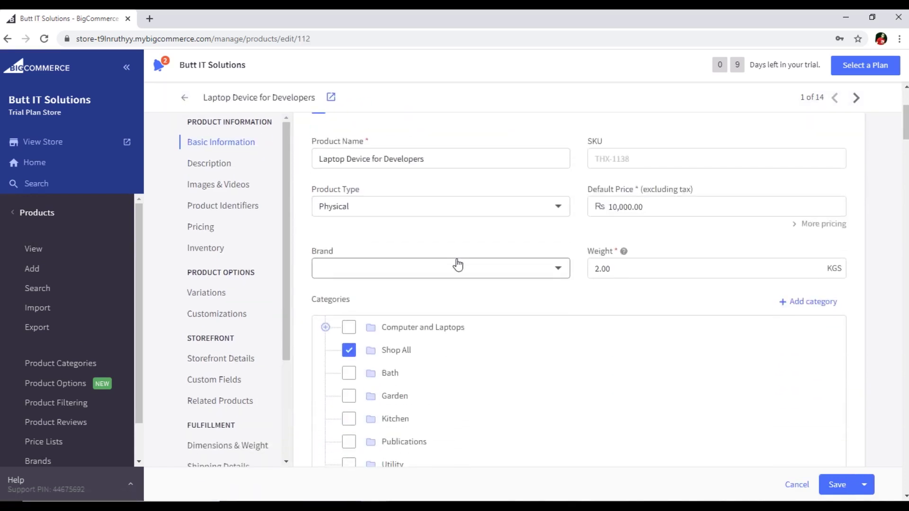
pyautogui.scroll(-1, 426, 246)
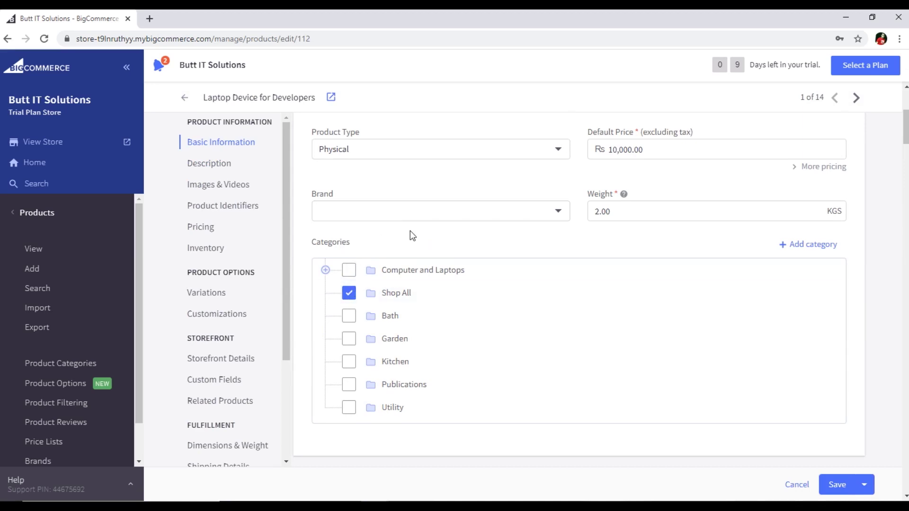
pyautogui.click(349, 294)
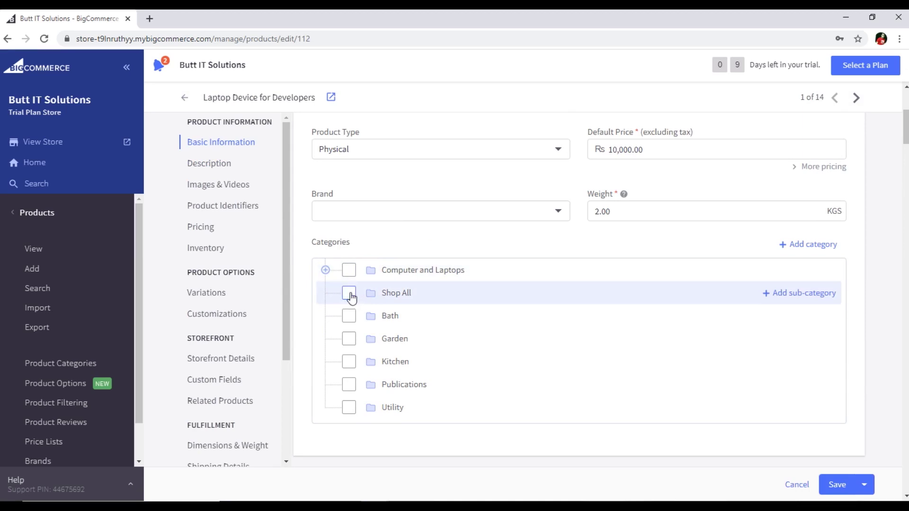
pyautogui.click(326, 270)
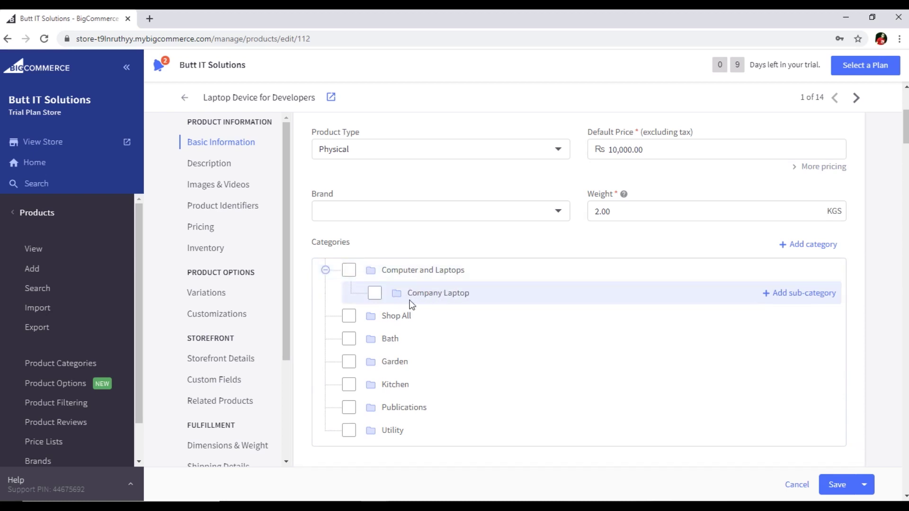
pyautogui.click(376, 296)
pyautogui.click(838, 485)
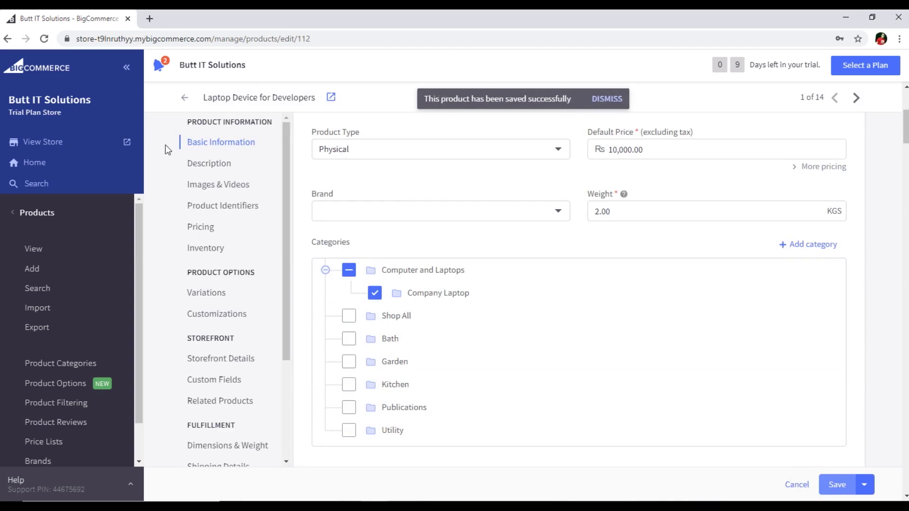
# - Open the storefront from the store administration and look over its home page
pyautogui.click(86, 143)
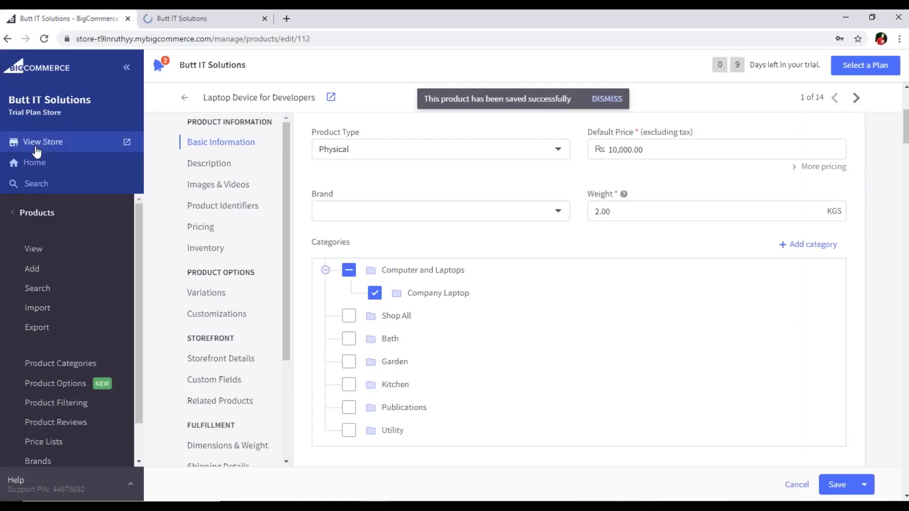
pyautogui.click(231, 15)
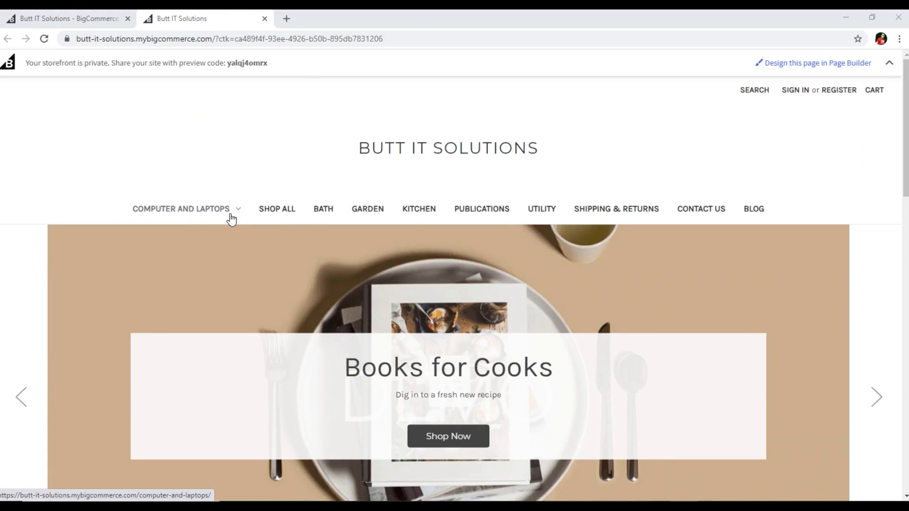
pyautogui.scroll(-5, 246, 228)
pyautogui.scroll(4, 254, 232)
# - Open the Company Laptop subcategory under Computer and Laptops on the storefront and examine its product listing
pyautogui.click(236, 156)
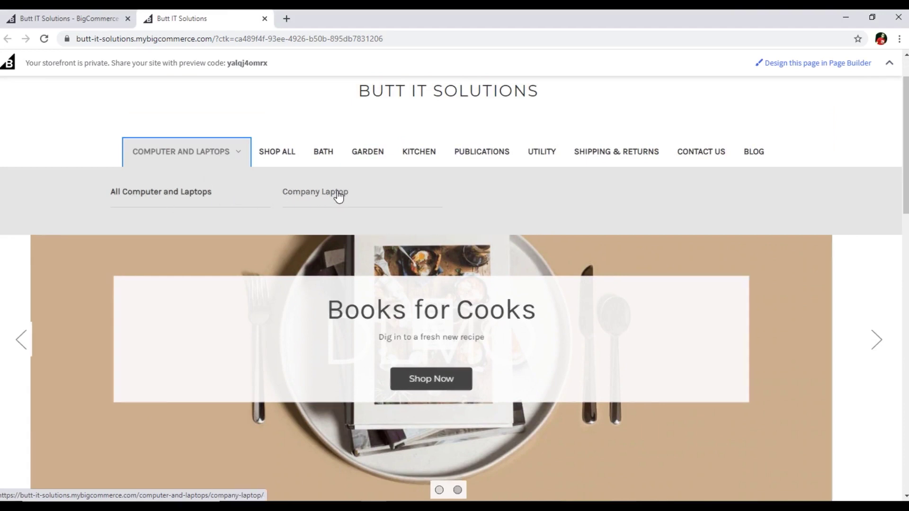
pyautogui.click(338, 194)
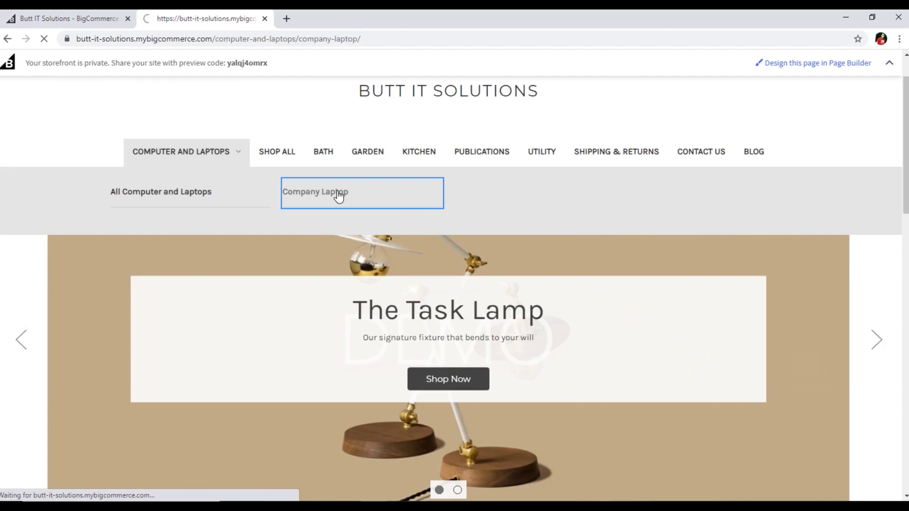
pyautogui.scroll(-6, 136, 284)
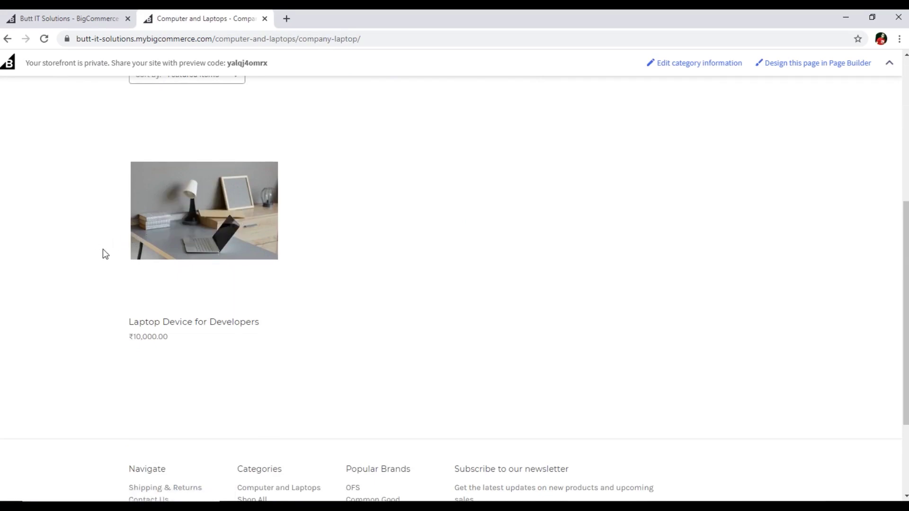
pyautogui.moveTo(161, 239)
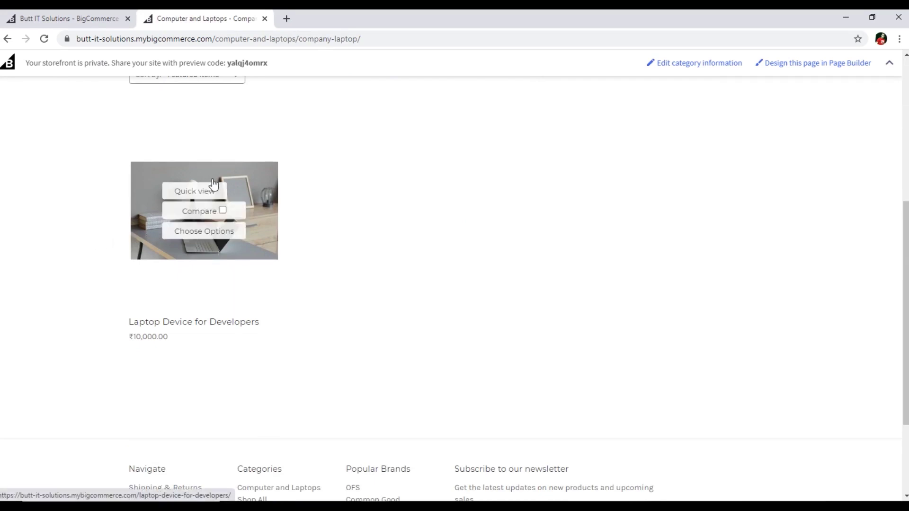
pyautogui.scroll(2, 67, 300)
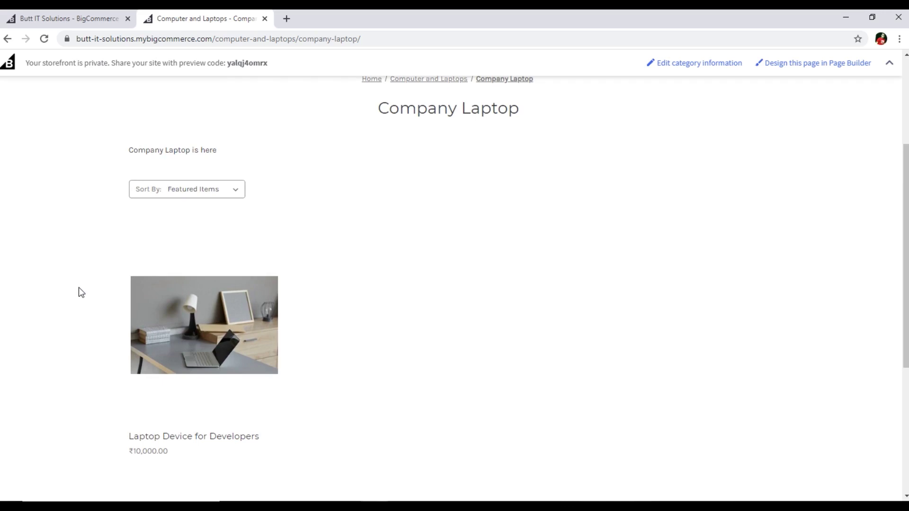
# - Return to the store administration and start a new product brand named "My Brand Name"
pyautogui.click(68, 18)
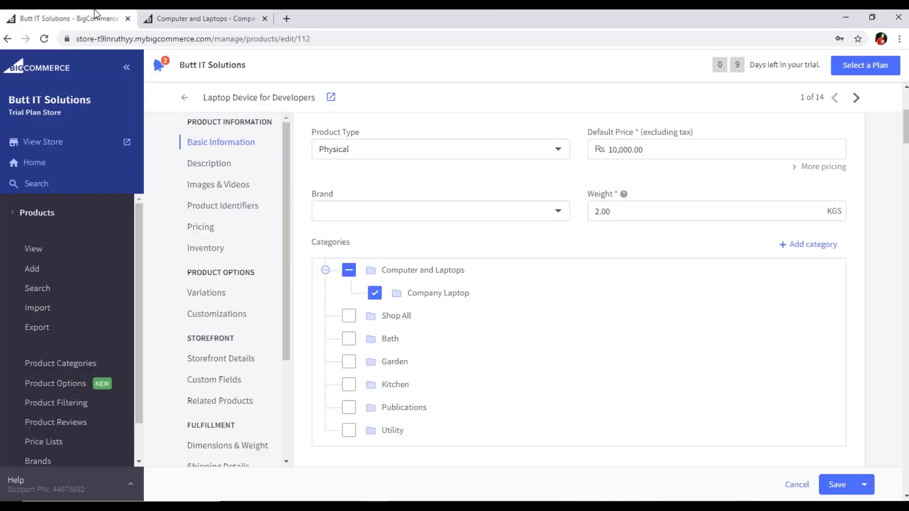
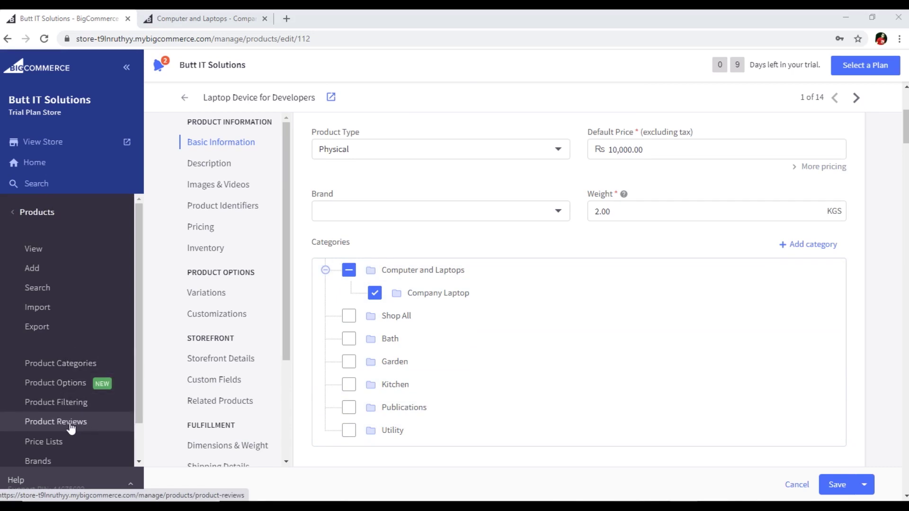
pyautogui.scroll(-1, 67, 424)
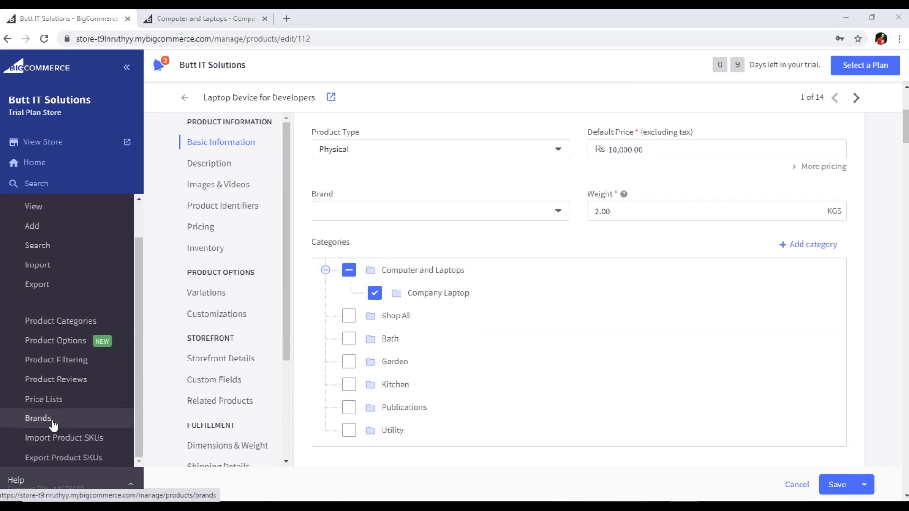
pyautogui.click(52, 422)
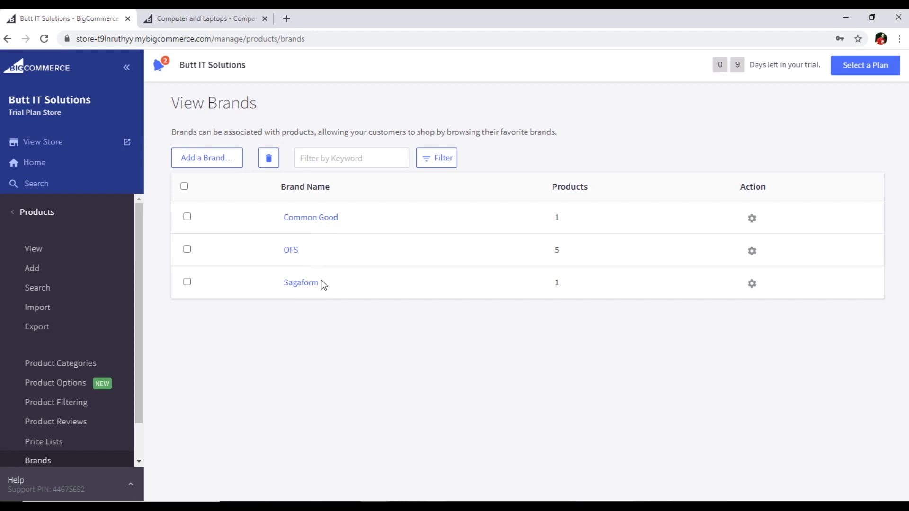
pyautogui.click(207, 159)
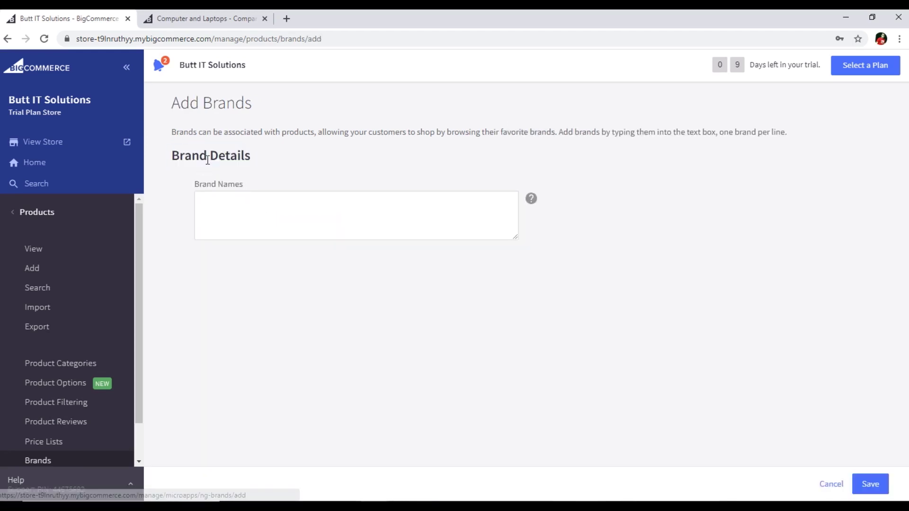
pyautogui.click(250, 204)
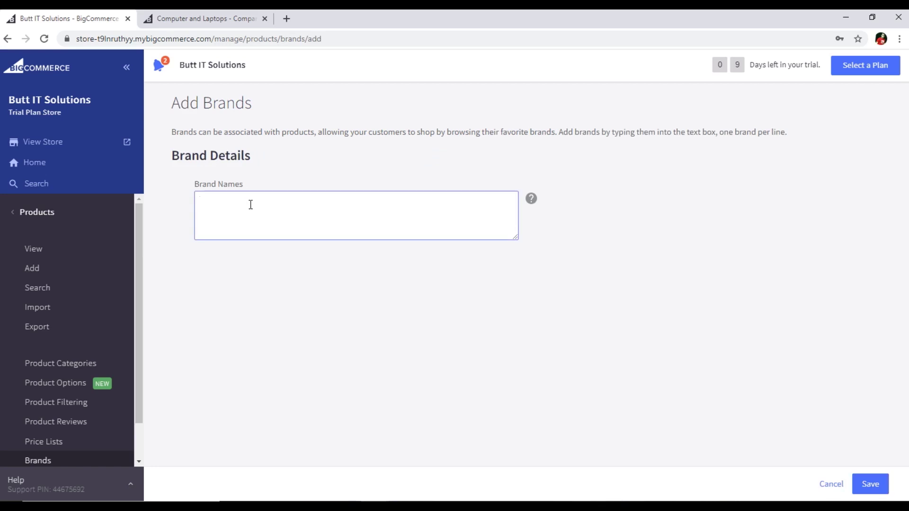
pyautogui.write('My Brand Name')
# - Go to the storefront home page and examine how brands are shown on the items under New Products
pyautogui.click(209, 17)
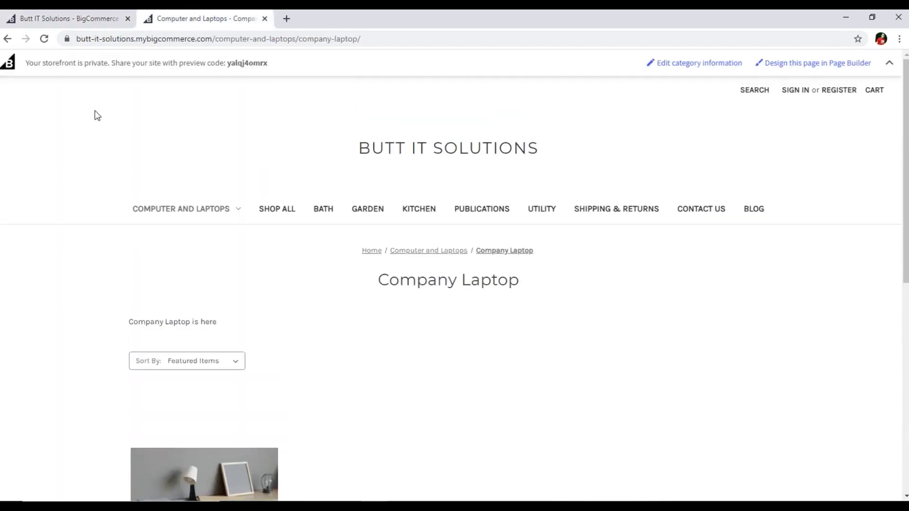
pyautogui.click(373, 136)
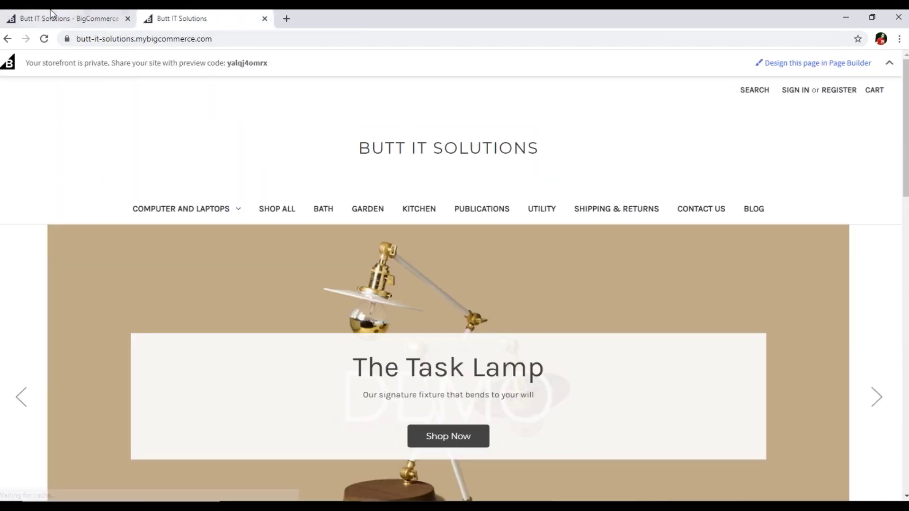
pyautogui.click(52, 14)
pyautogui.click(203, 10)
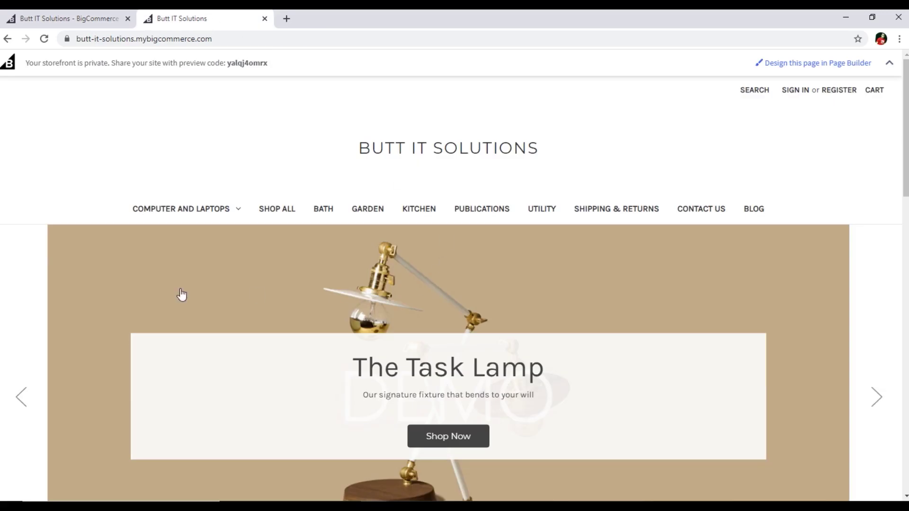
pyautogui.scroll(-5, 189, 303)
pyautogui.scroll(-10, 190, 303)
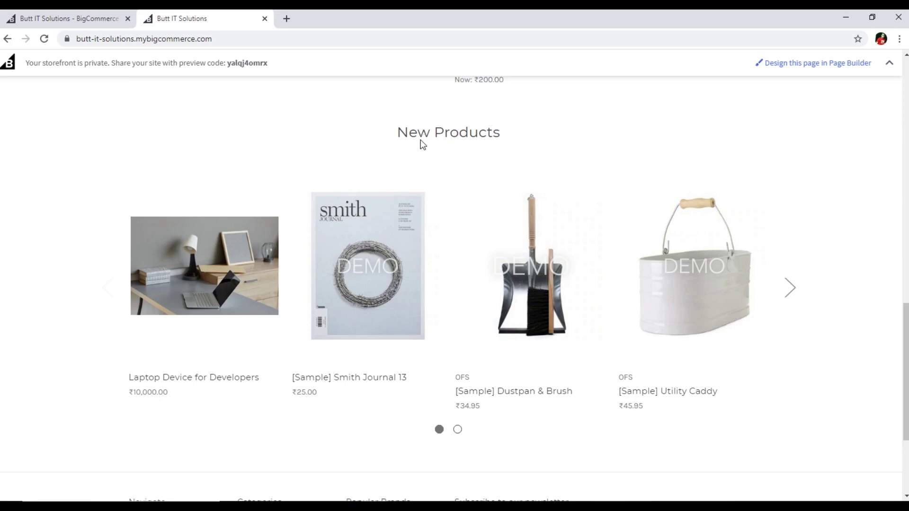
# - Go back to the unfinished brand form in the store administration and save the new brand
pyautogui.click(114, 18)
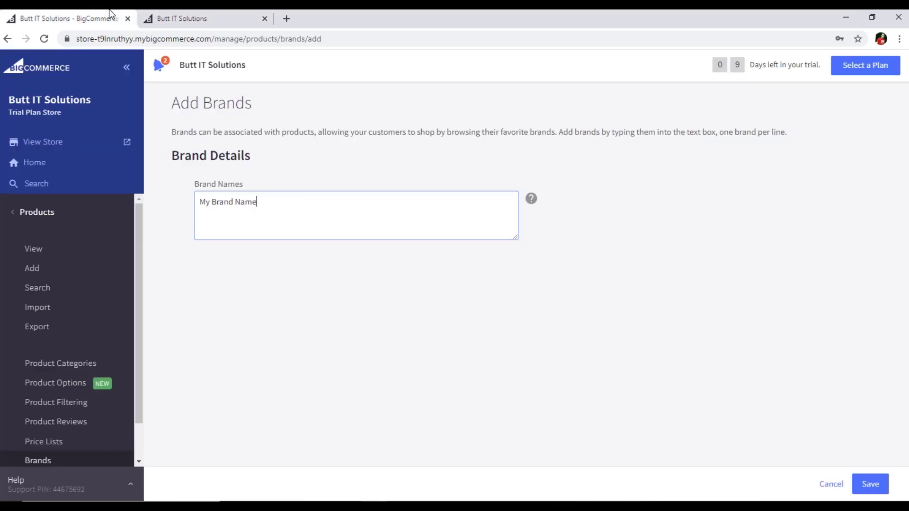
pyautogui.click(310, 215)
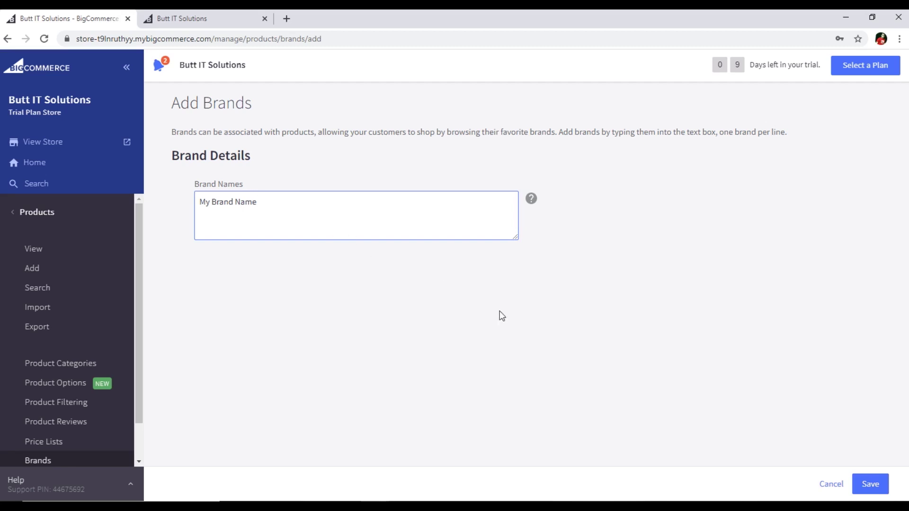
pyautogui.click(871, 484)
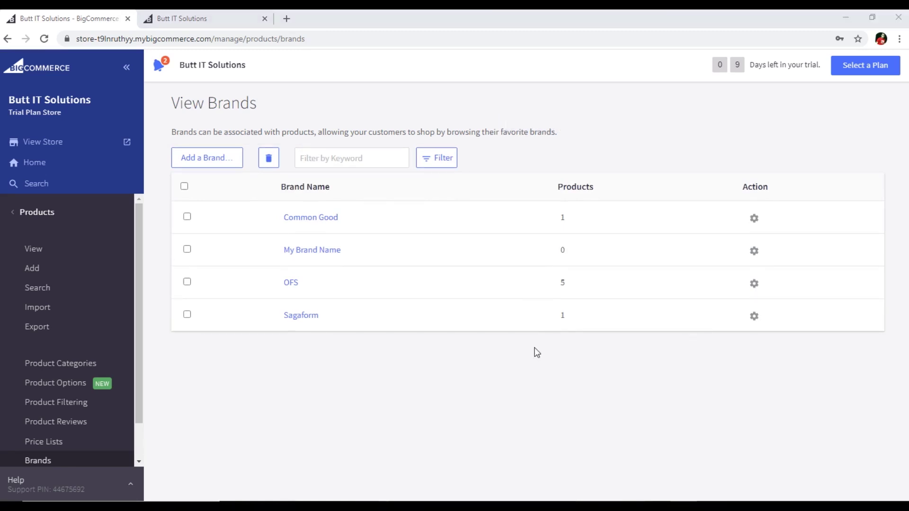
# - Set the brand of the Laptop Device for Developers product to My Brand Name and save the product
pyautogui.click(38, 250)
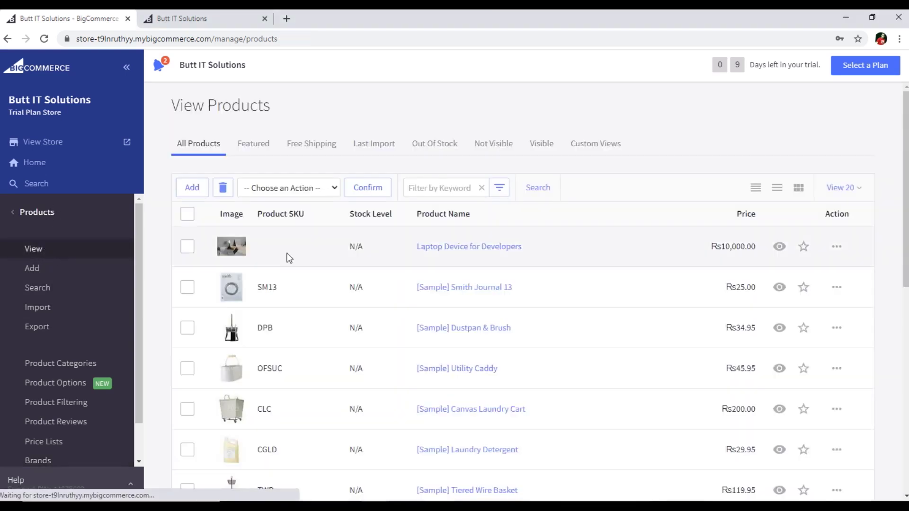
pyautogui.click(462, 248)
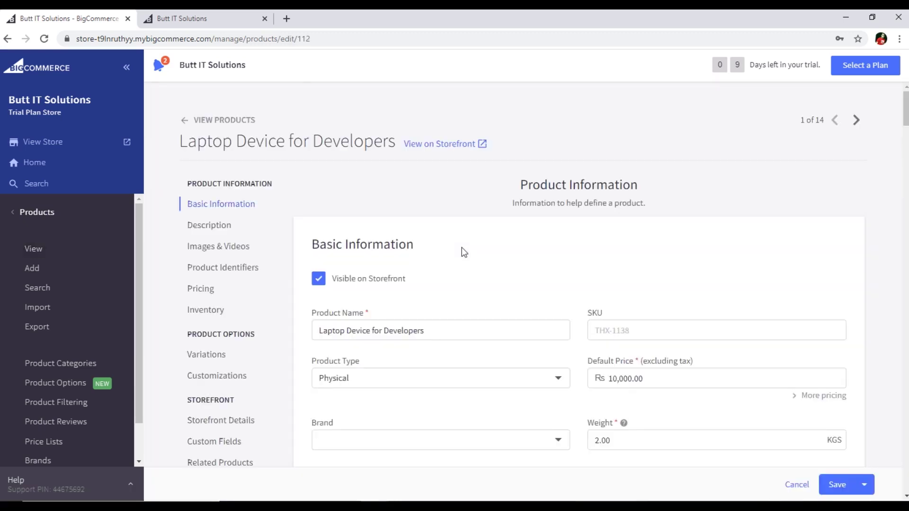
pyautogui.scroll(-3, 469, 247)
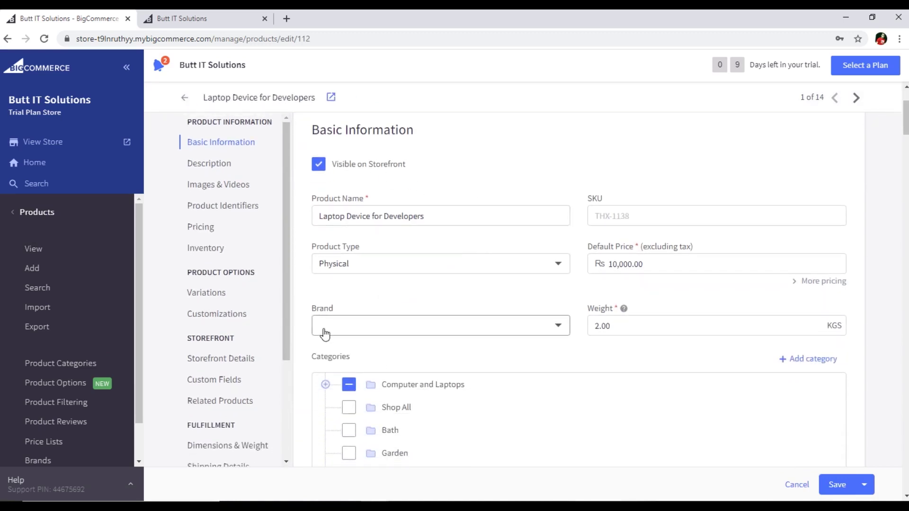
pyautogui.click(410, 330)
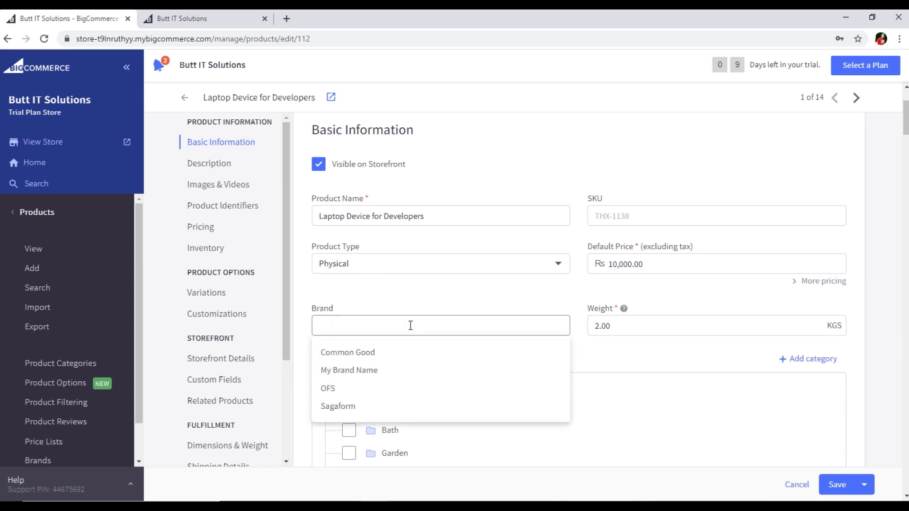
pyautogui.click(360, 375)
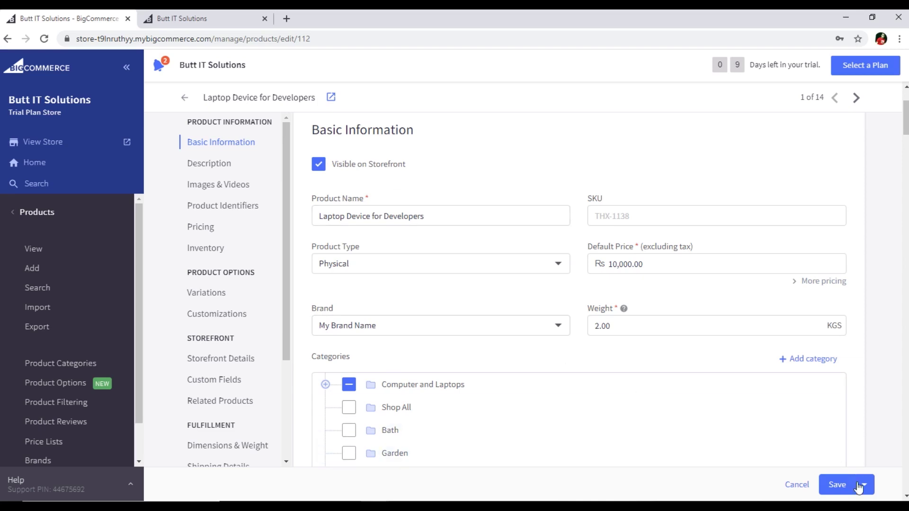
pyautogui.click(838, 485)
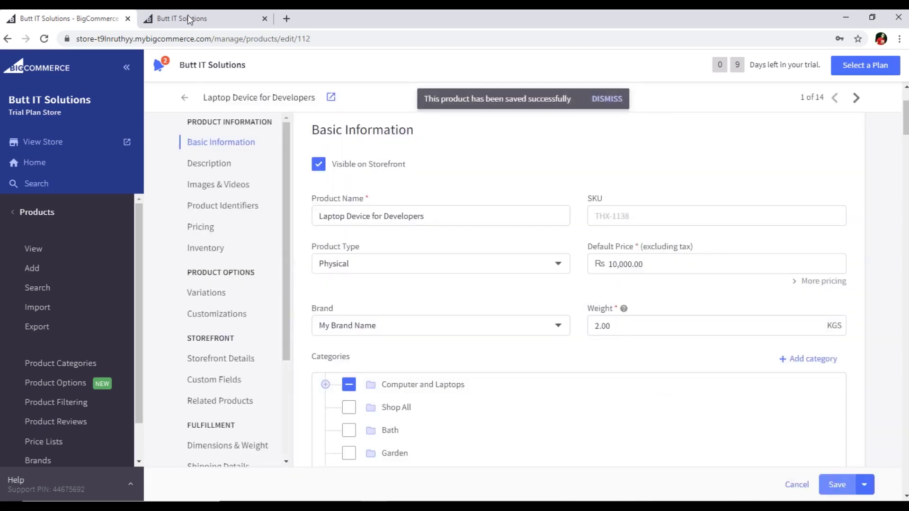
# - Reload the storefront home page and check the brand shown for Laptop Device for Developers under New Products
pyautogui.click(160, 14)
pyautogui.click(44, 38)
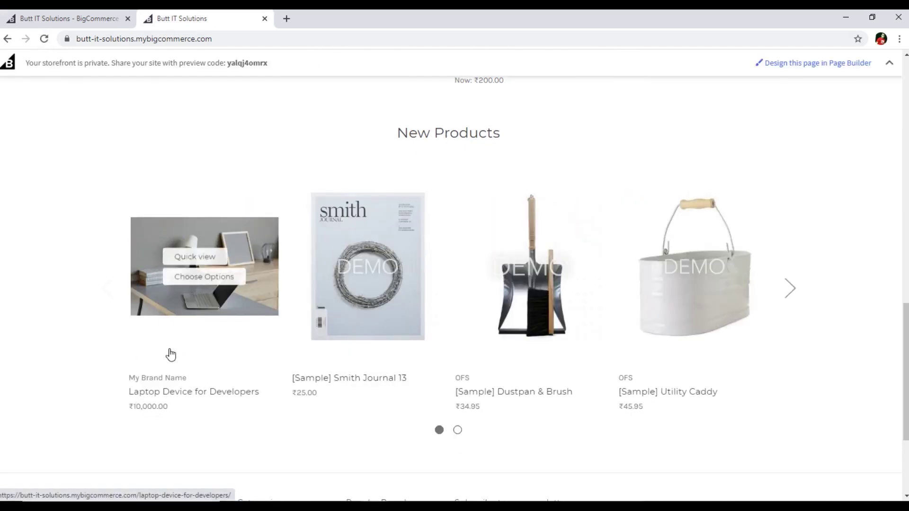
pyautogui.moveTo(172, 276)
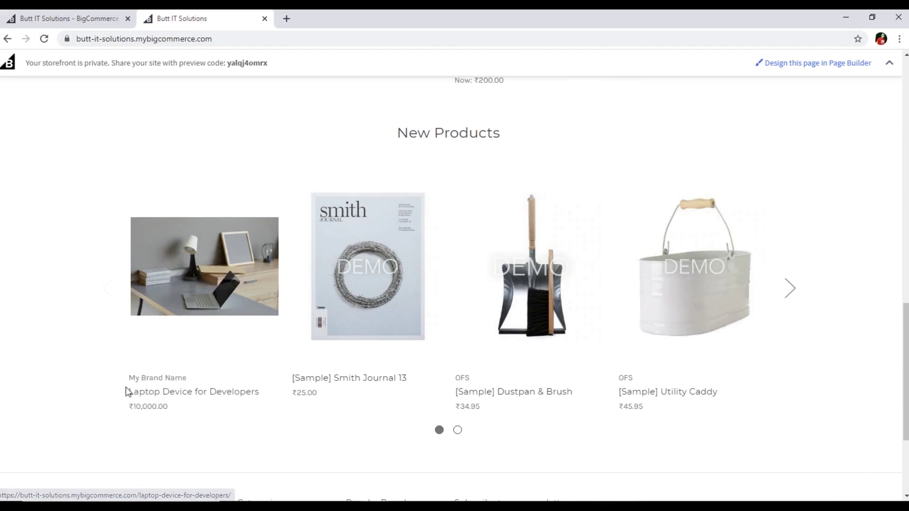
pyautogui.moveTo(164, 353)
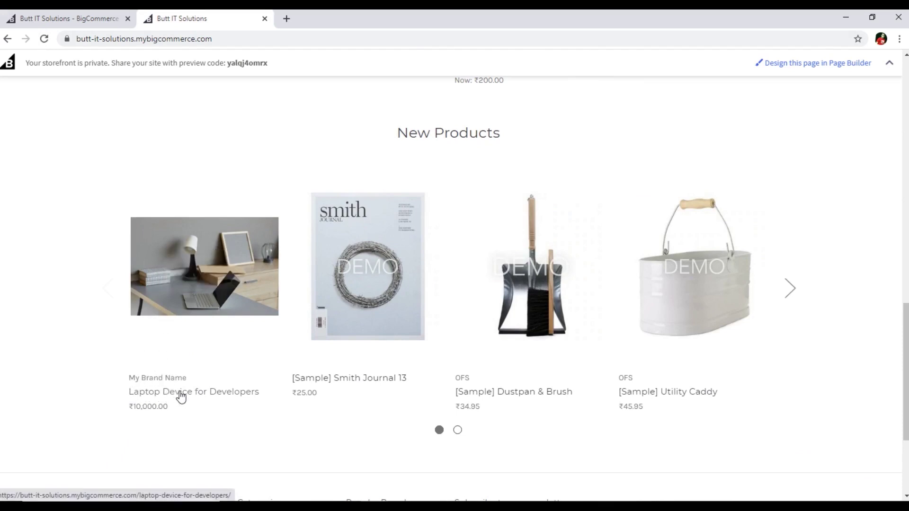
# - Open the Laptop Device for Developers product page on the storefront and check its brand and details
pyautogui.click(145, 305)
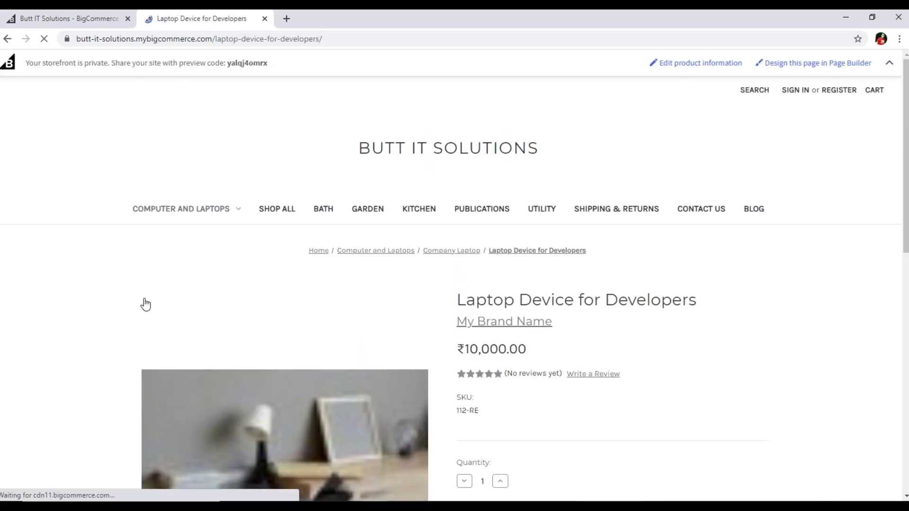
pyautogui.scroll(-1, 665, 302)
pyautogui.moveTo(551, 265)
pyautogui.mouseDown()
pyautogui.moveTo(456, 263)
pyautogui.moveTo(554, 264)
pyautogui.mouseUp()
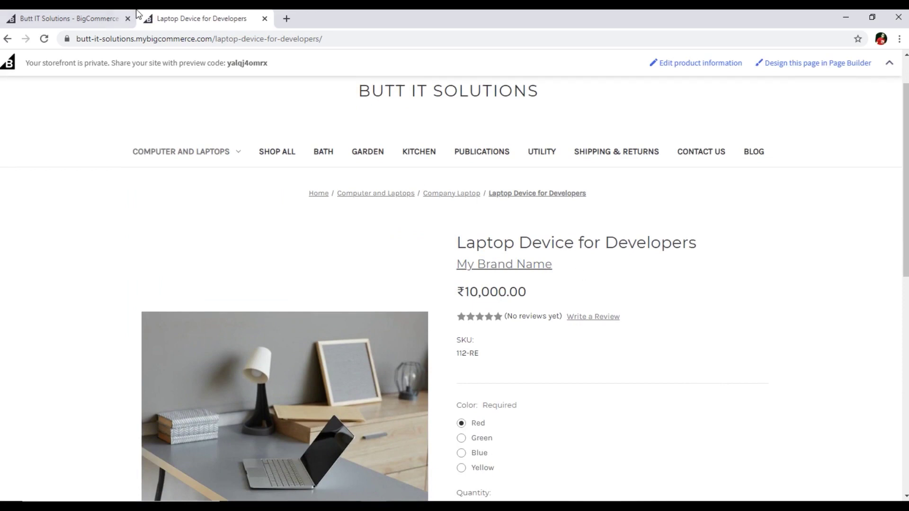
# - Return to the store administration and delete the [Sample] Smith Journal 13 product from the product list
pyautogui.click(101, 13)
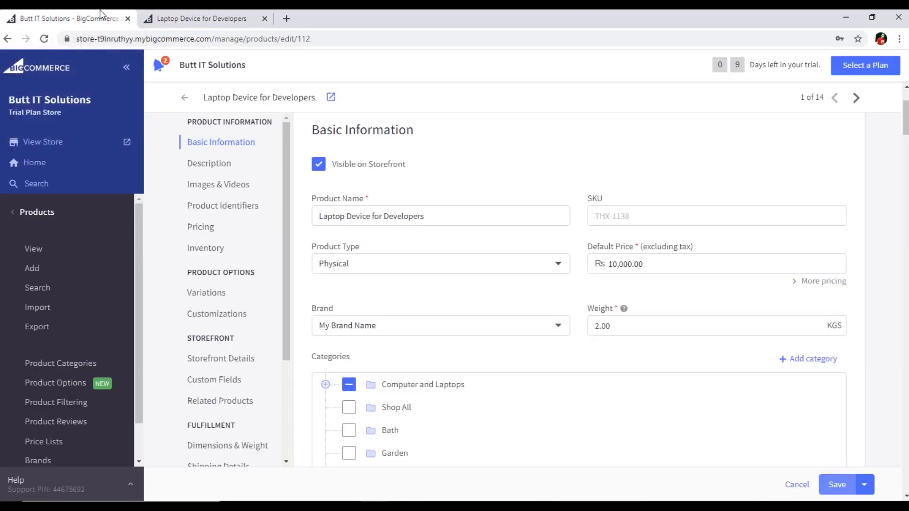
pyautogui.click(47, 251)
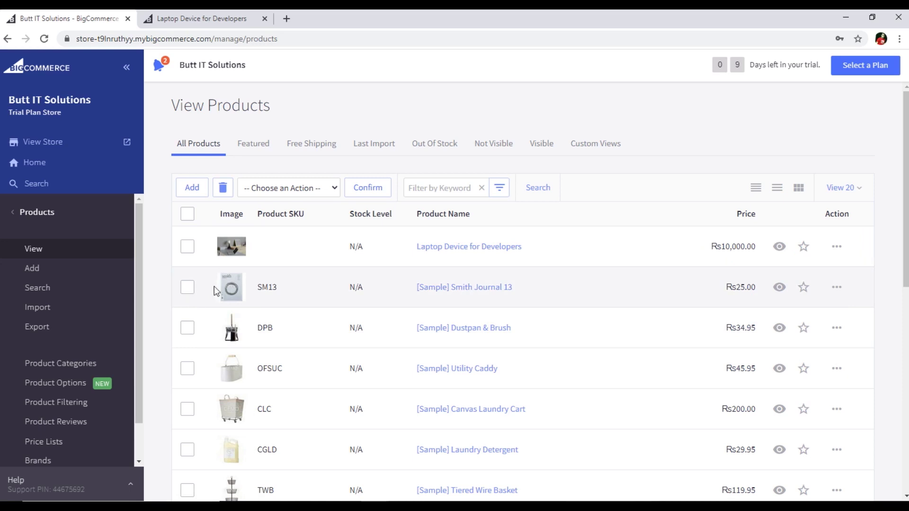
pyautogui.click(188, 288)
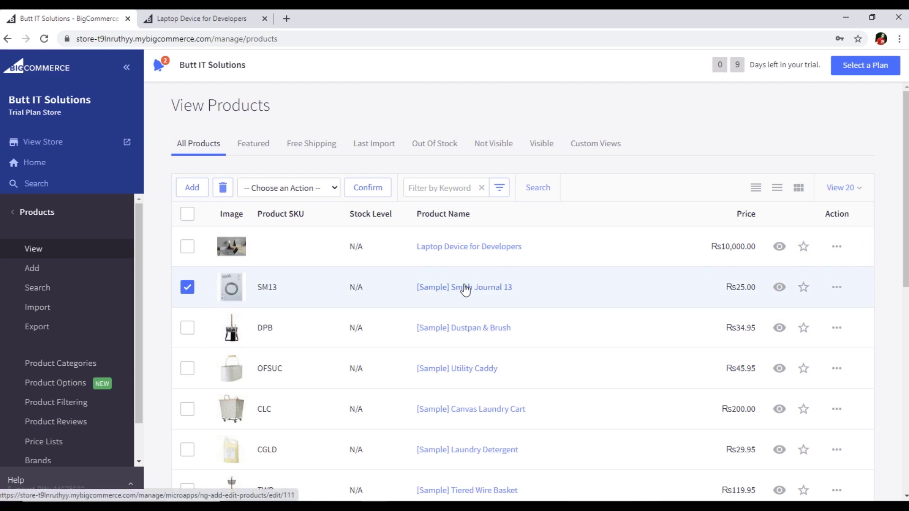
pyautogui.click(223, 191)
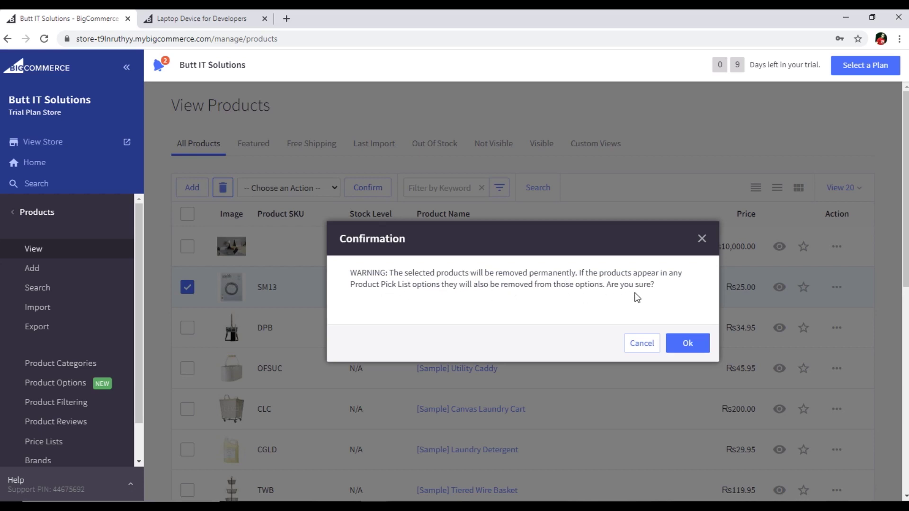
pyautogui.click(689, 342)
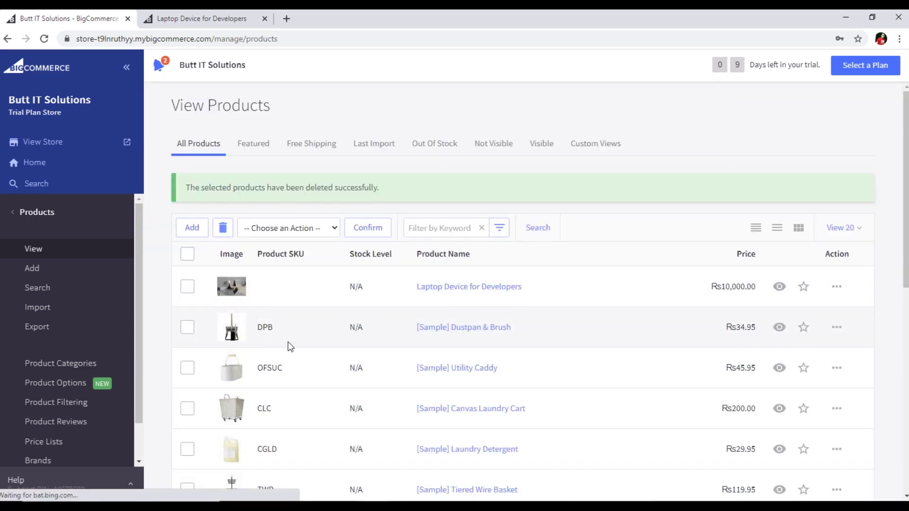
# - Delete the sample products Dustpan & Brush, Utility Caddy and Canvas Laundry Cart together from the product list
pyautogui.scroll(-2, 287, 342)
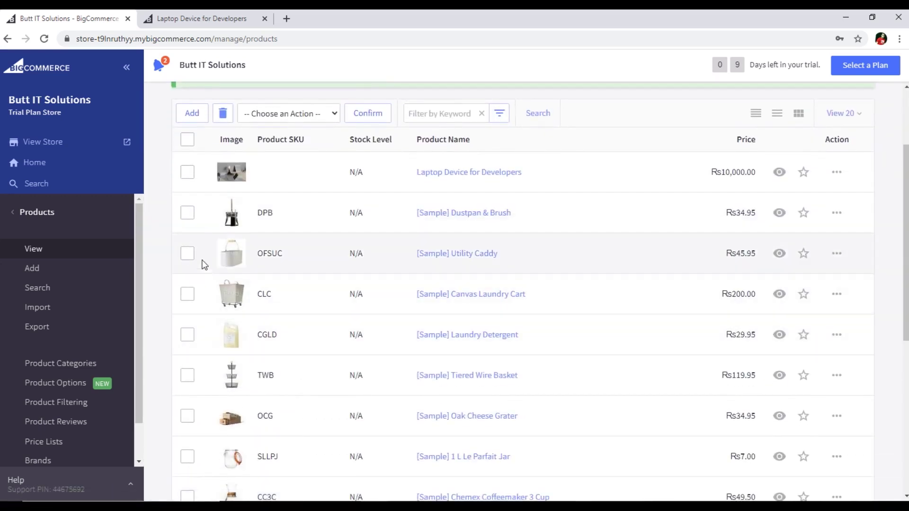
pyautogui.click(187, 217)
pyautogui.click(185, 260)
pyautogui.click(187, 295)
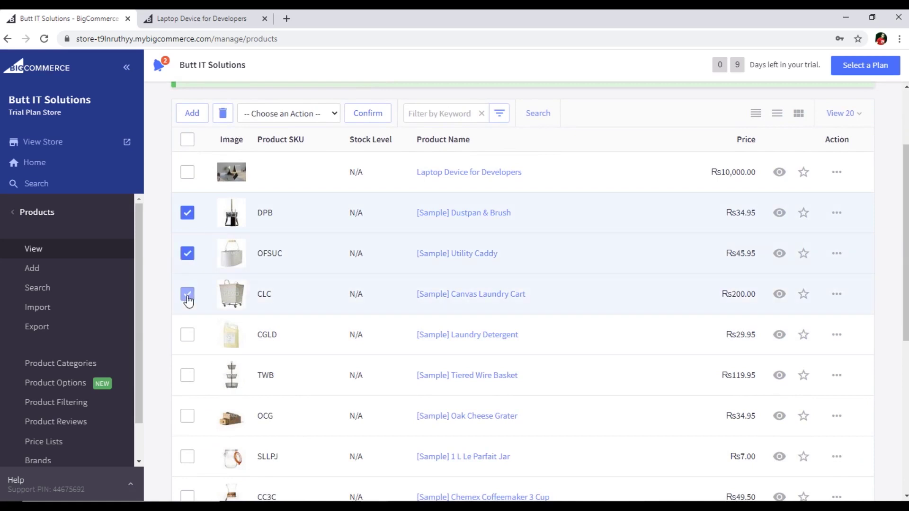
pyautogui.click(225, 117)
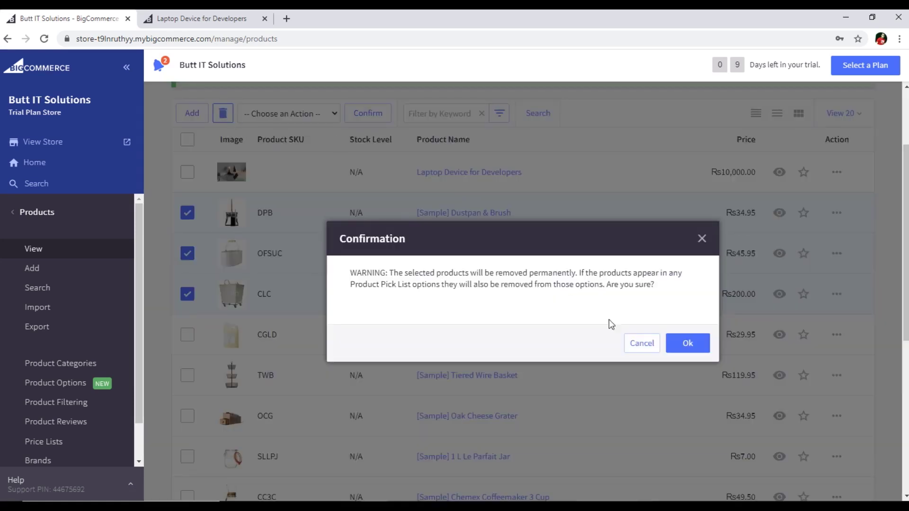
pyautogui.click(698, 346)
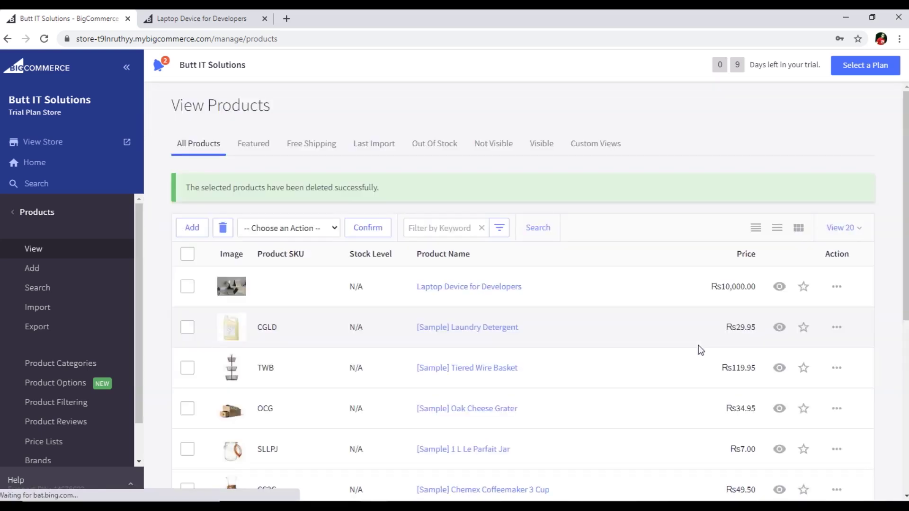
# - Mark the Shop All category in the product categories list and clear the mark again without deleting the category
pyautogui.scroll(-1, 360, 261)
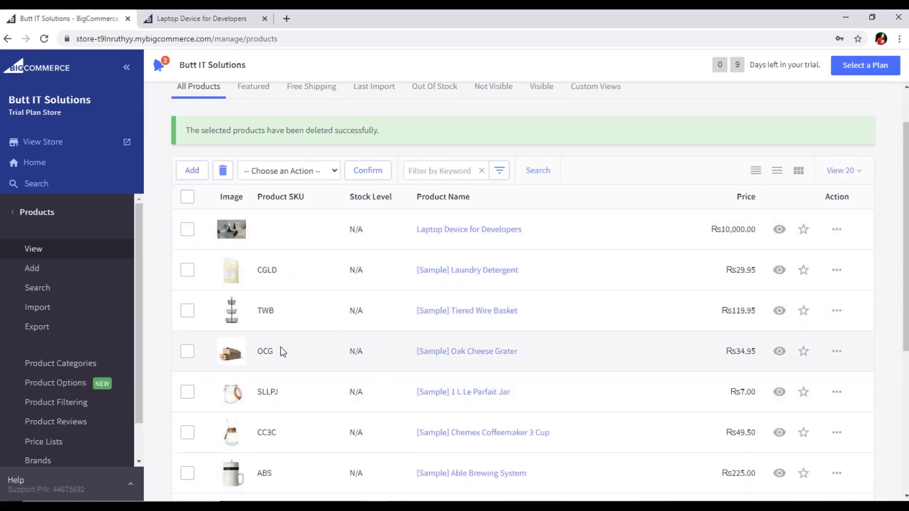
pyautogui.click(81, 367)
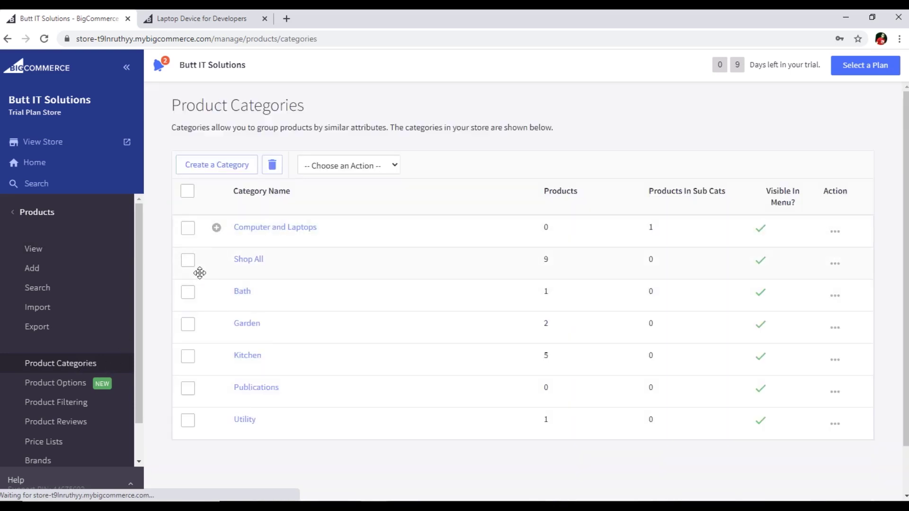
pyautogui.click(188, 260)
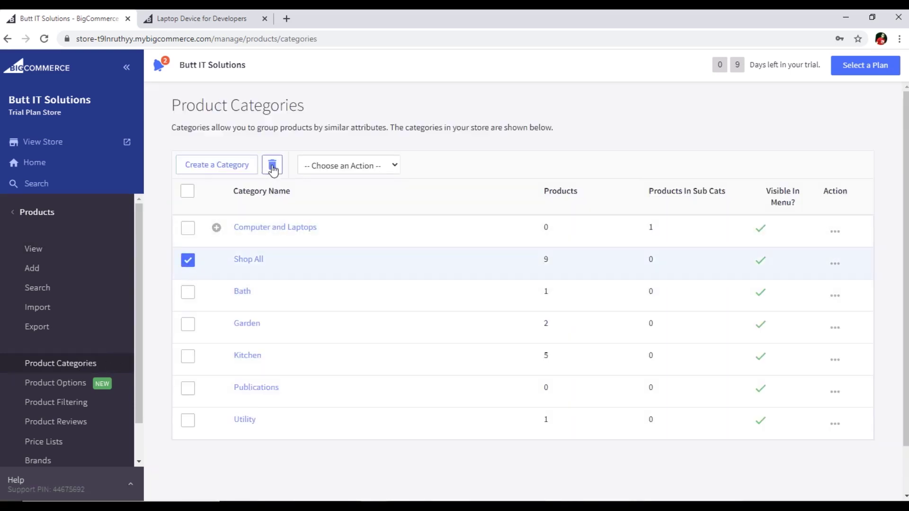
pyautogui.click(188, 260)
# - Mark the Common Good brand in the brands list and clear the mark again without deleting the brand
pyautogui.scroll(-1, 116, 313)
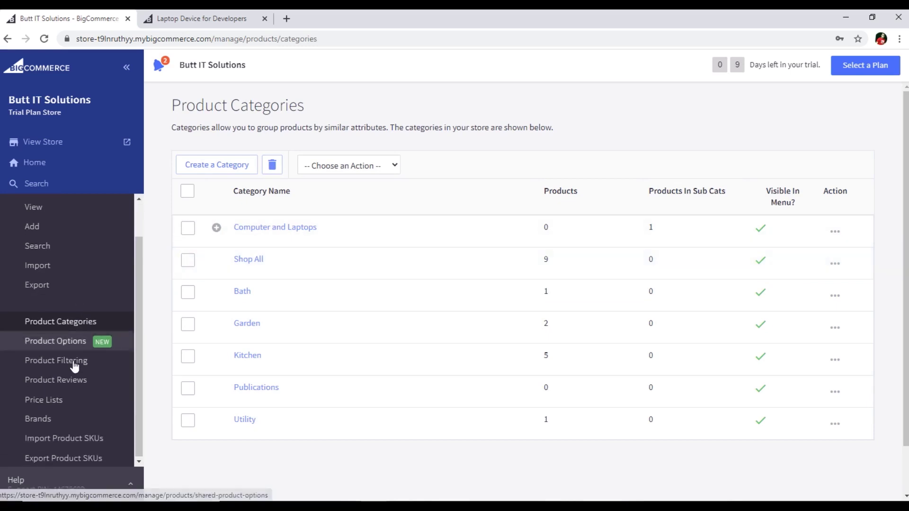
pyautogui.click(38, 419)
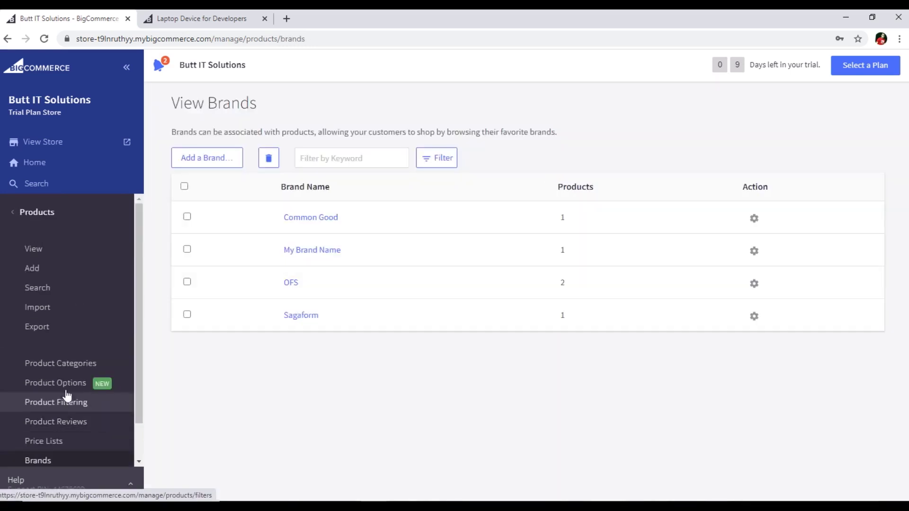
pyautogui.click(187, 217)
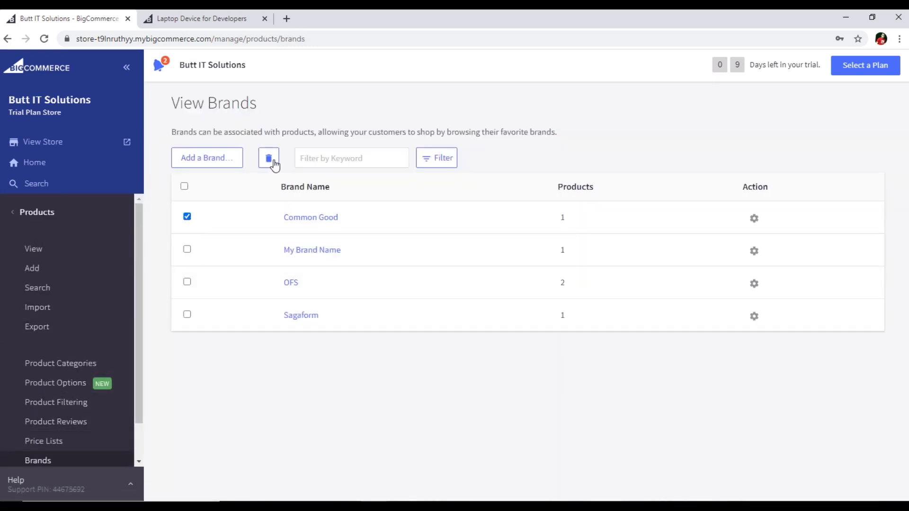
pyautogui.click(187, 217)
# - Review the store's product list, product categories list and brands list one after another
pyautogui.click(41, 251)
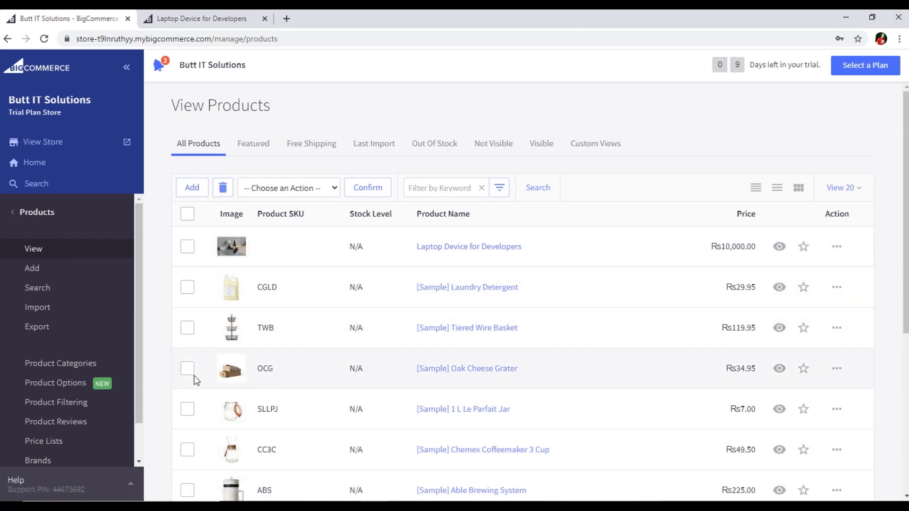
pyautogui.click(71, 367)
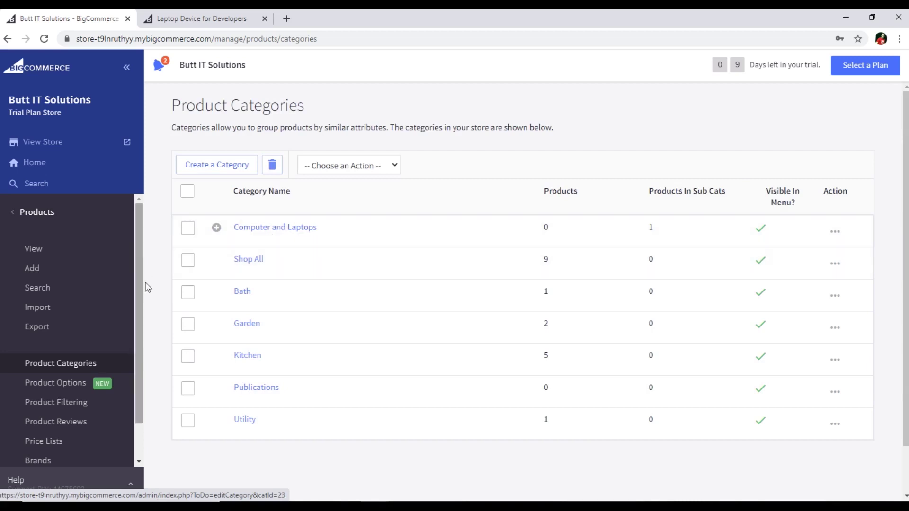
pyautogui.scroll(-2, 93, 424)
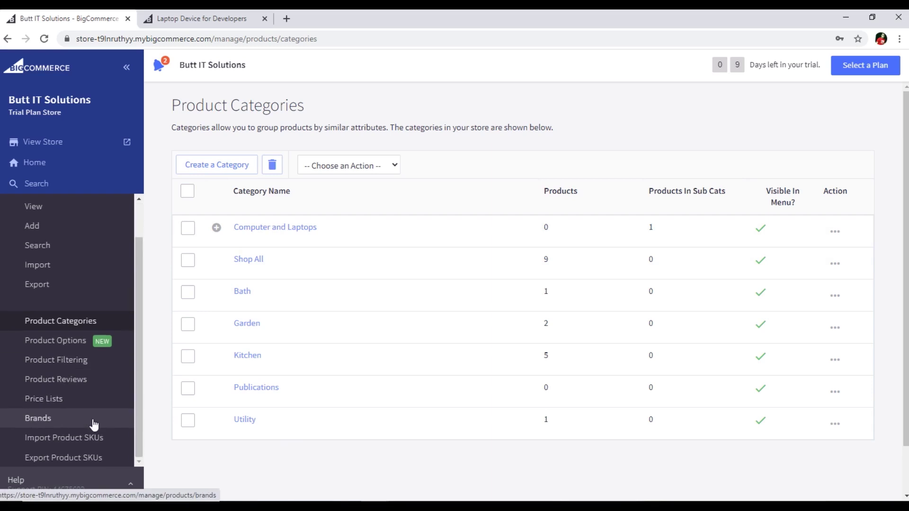
pyautogui.click(93, 422)
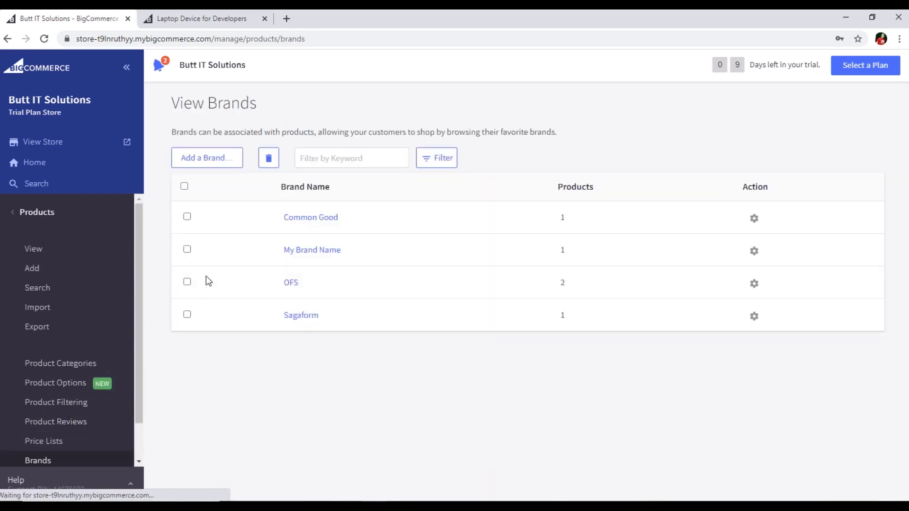